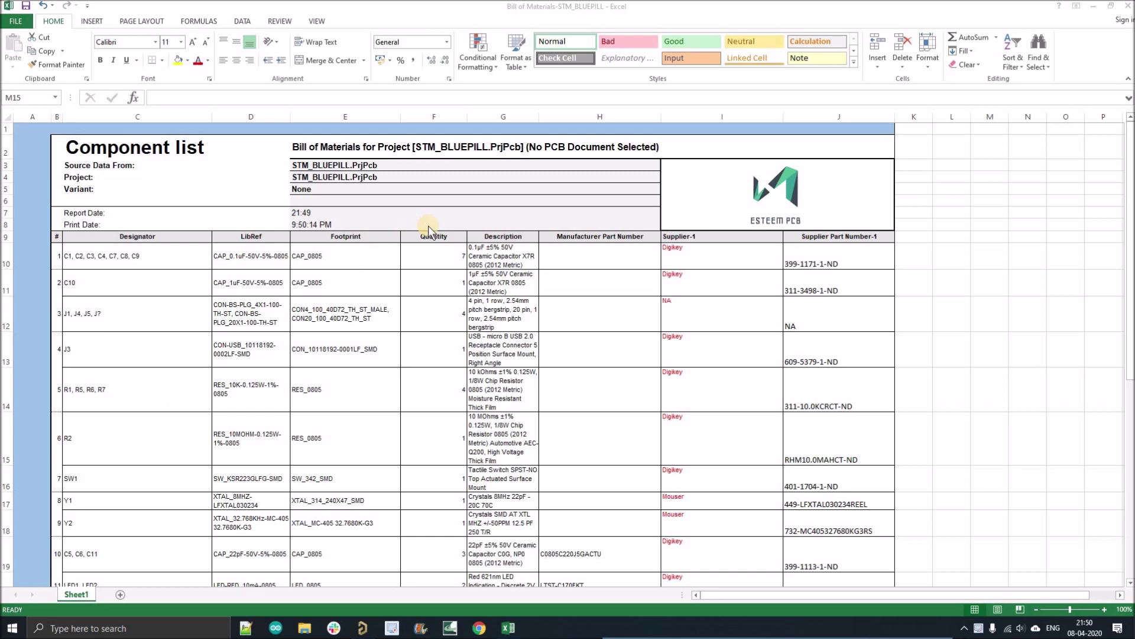
- Close the exported BOM workbook in Excel
scroll(432, 237, down, 8)
scroll(433, 239, up, 8)
click(1121, 7)
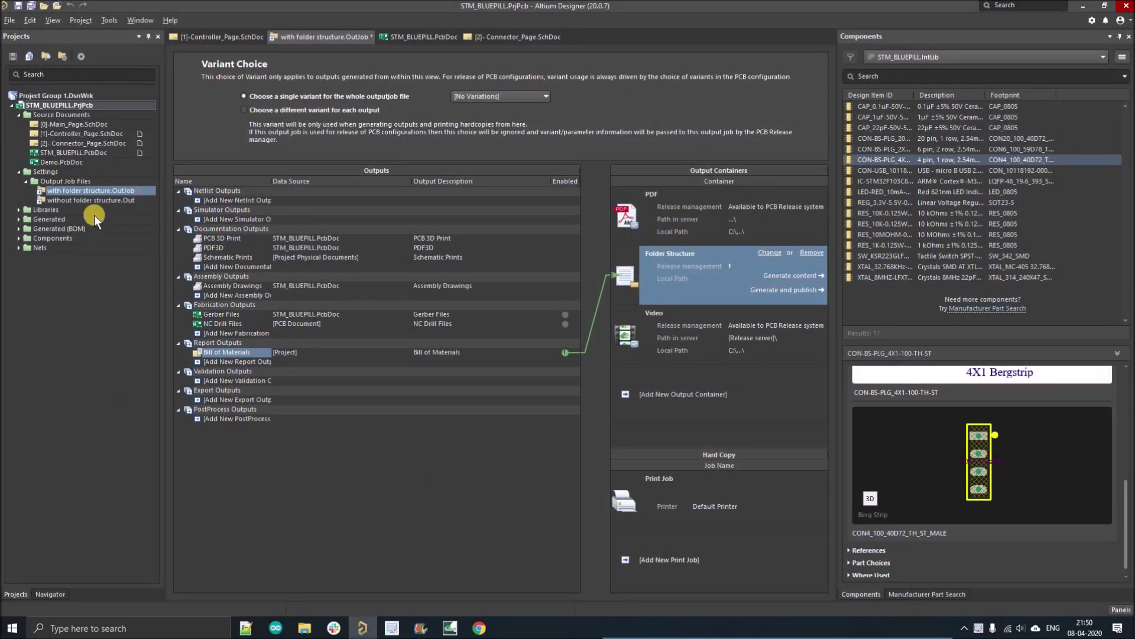
- Open the Bill of Materials output and sort its rows by Footprint
click(243, 352)
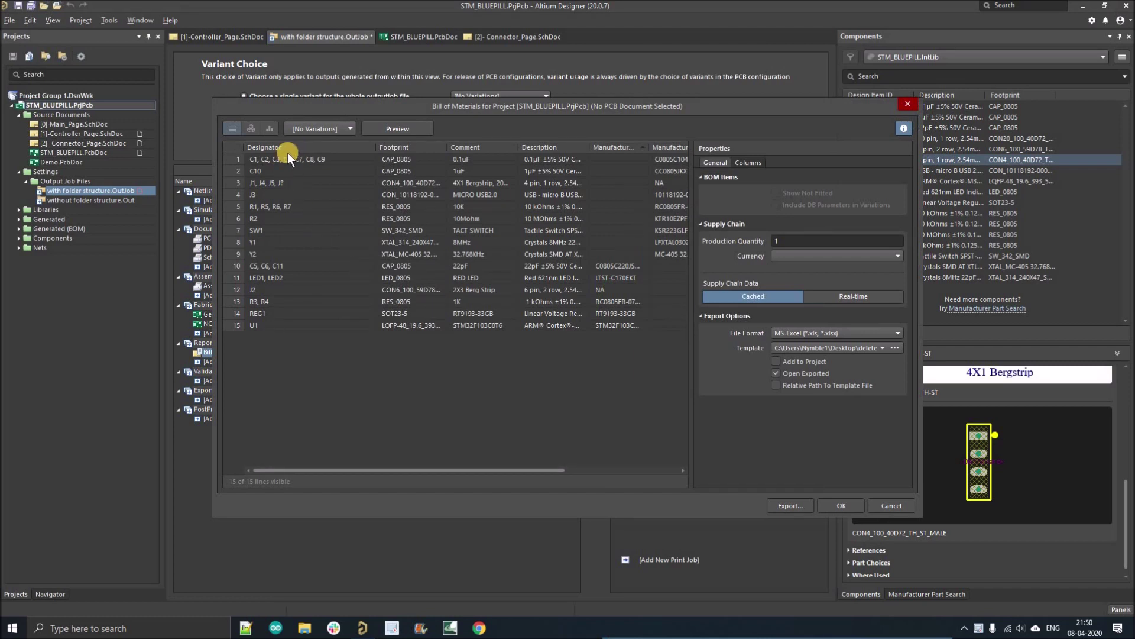
click(385, 148)
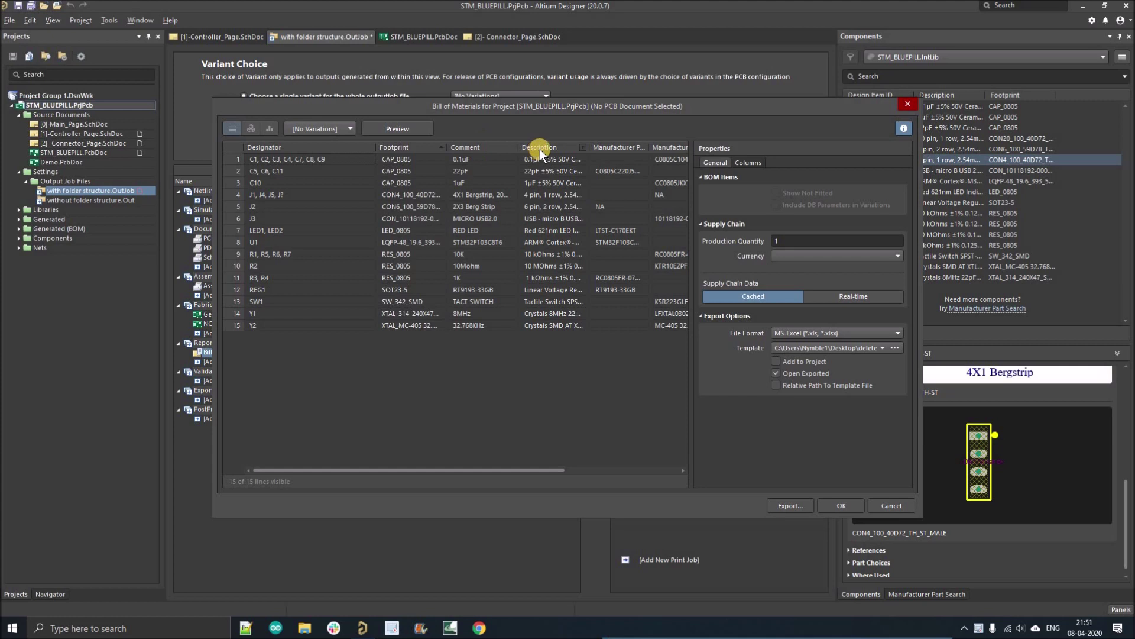
click(562, 478)
drag(562, 478, 674, 472)
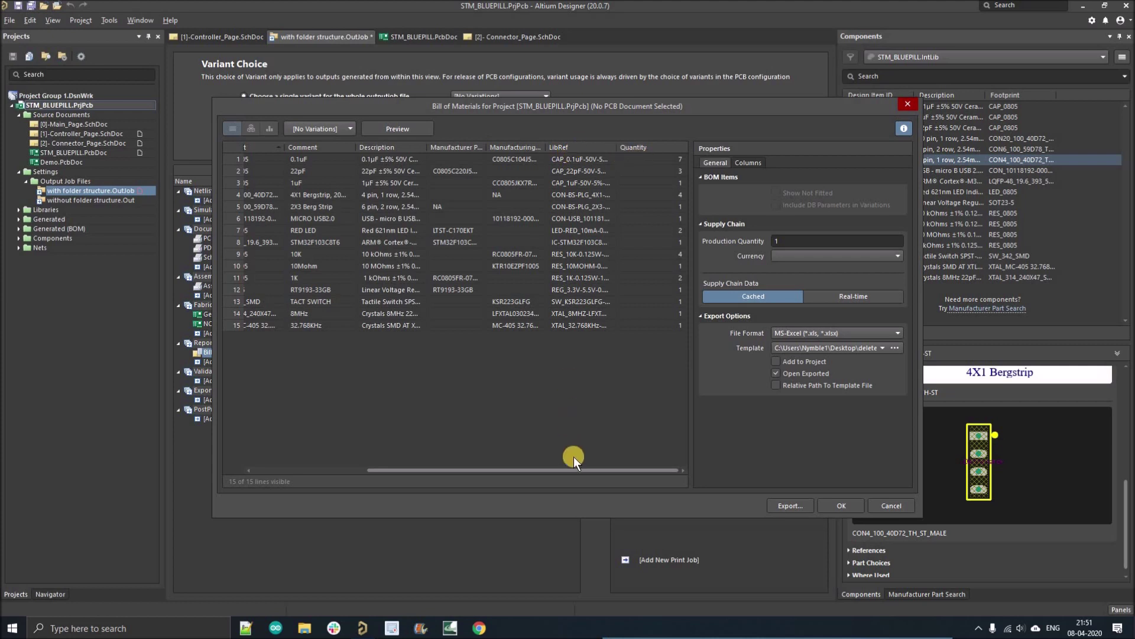
click(595, 472)
- In the BOM column settings, toggle Comment so it sits after Quantity
click(749, 163)
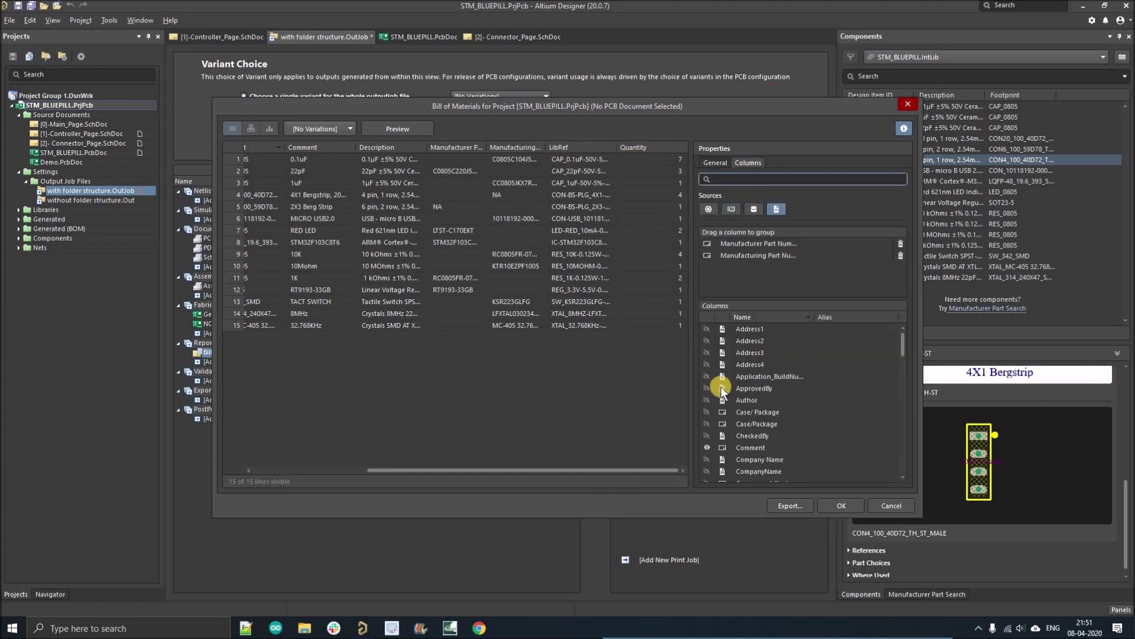
scroll(699, 352, down, 3)
click(708, 328)
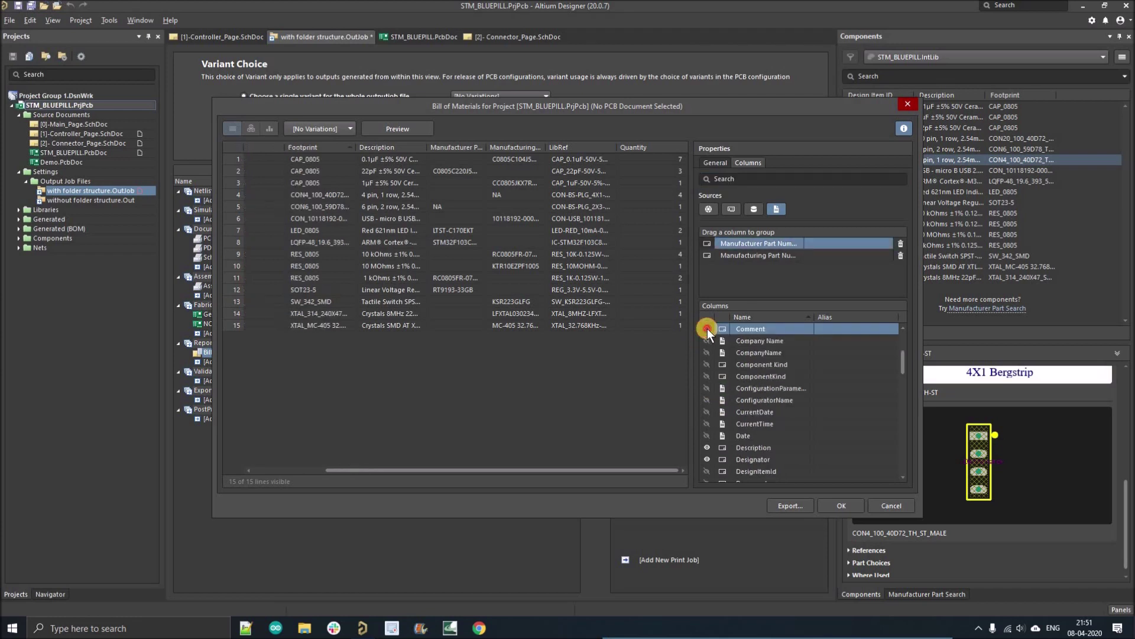
drag(463, 474, 609, 457)
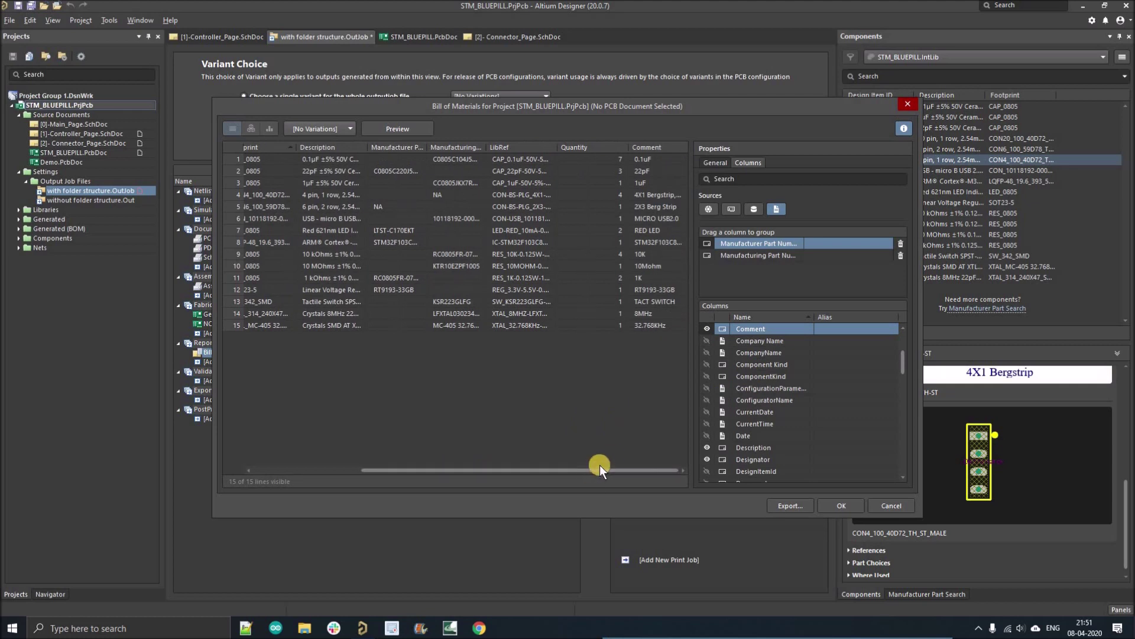
click(708, 164)
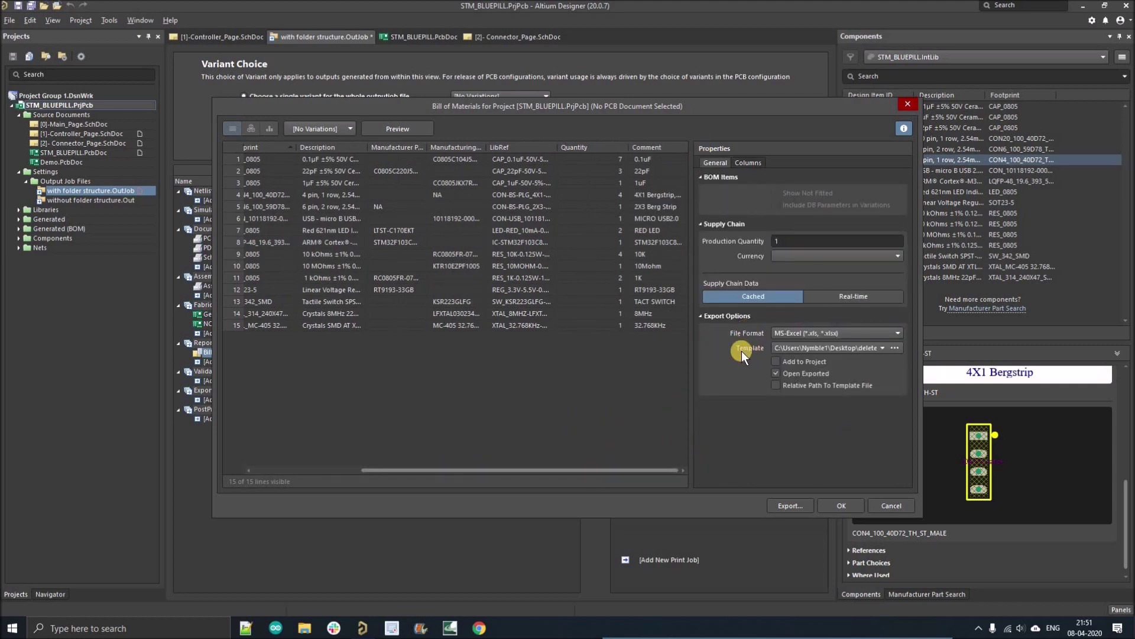
- Set Esteempcb Bom Template1 as the BOM's Excel template and confirm the dialog
click(895, 347)
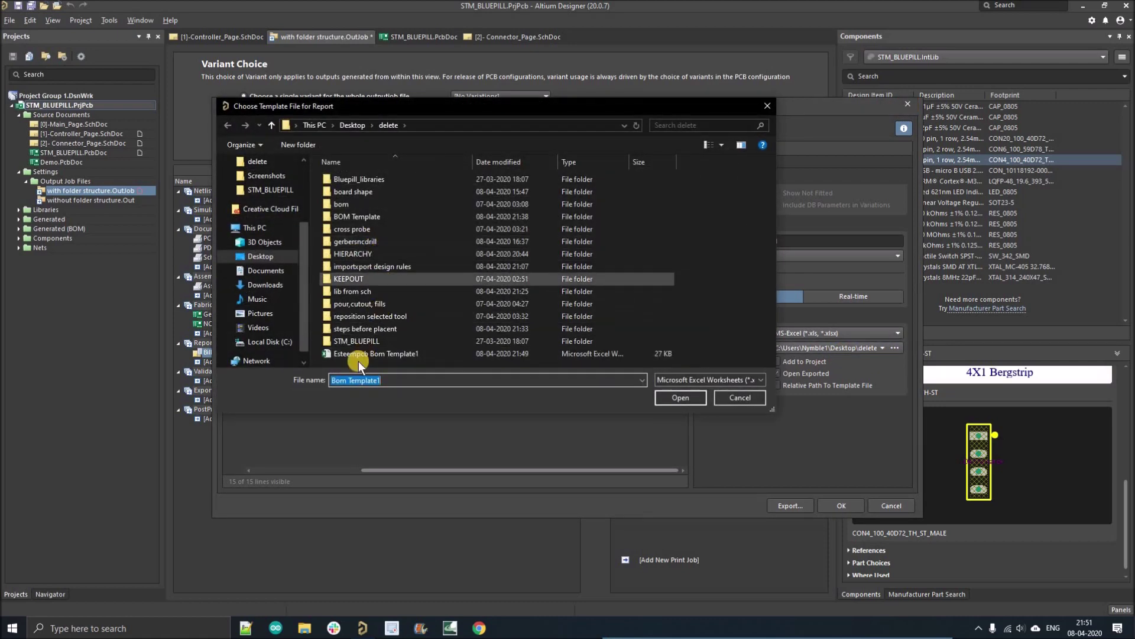
click(362, 358)
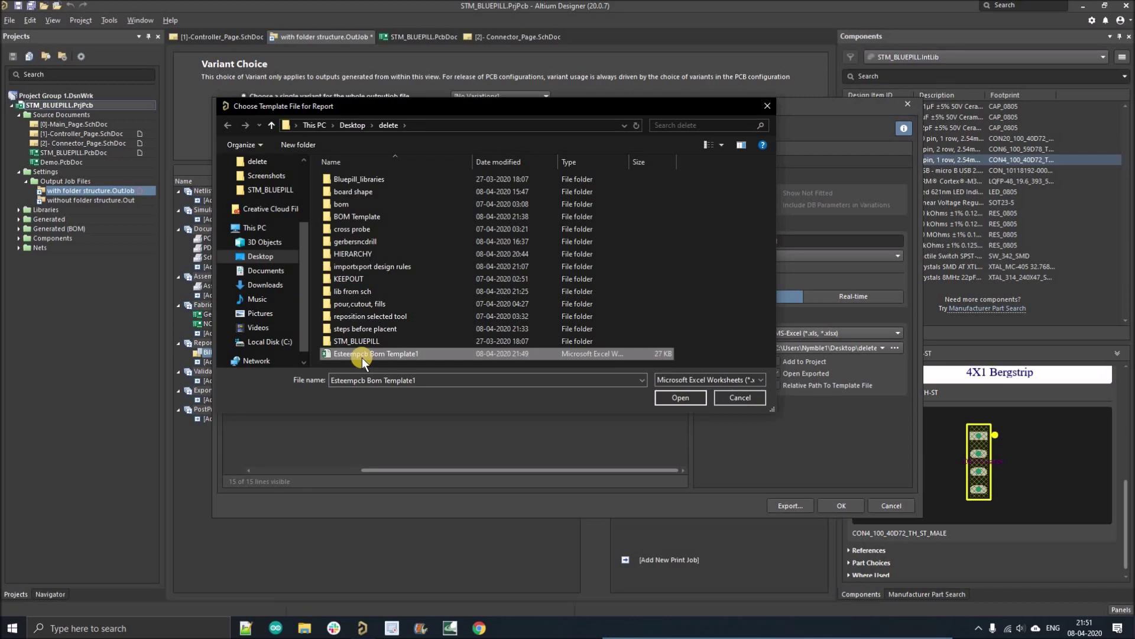
click(672, 399)
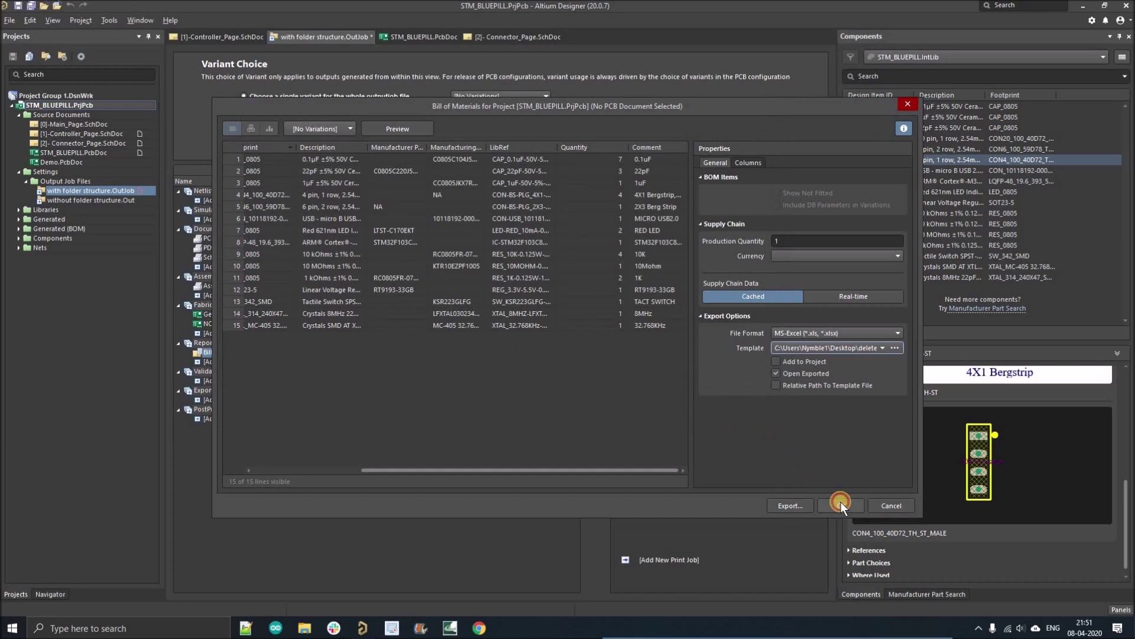
click(841, 503)
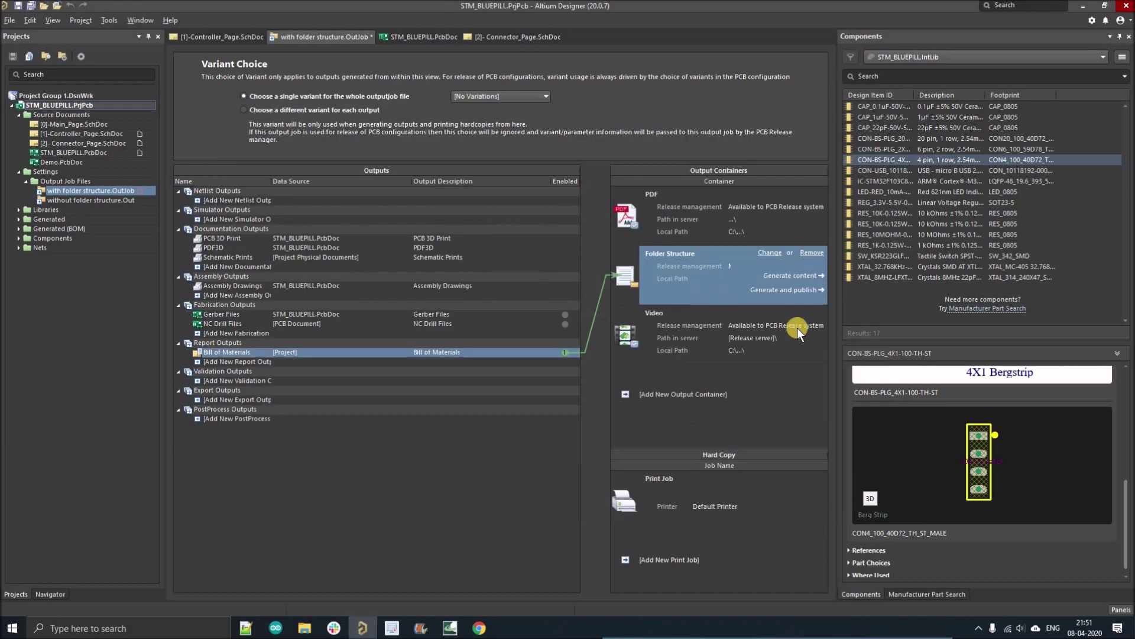
- Generate the Folder Structure BOM and view the STM_BLUEPILL workbook maximized in Excel
click(780, 275)
click(621, 55)
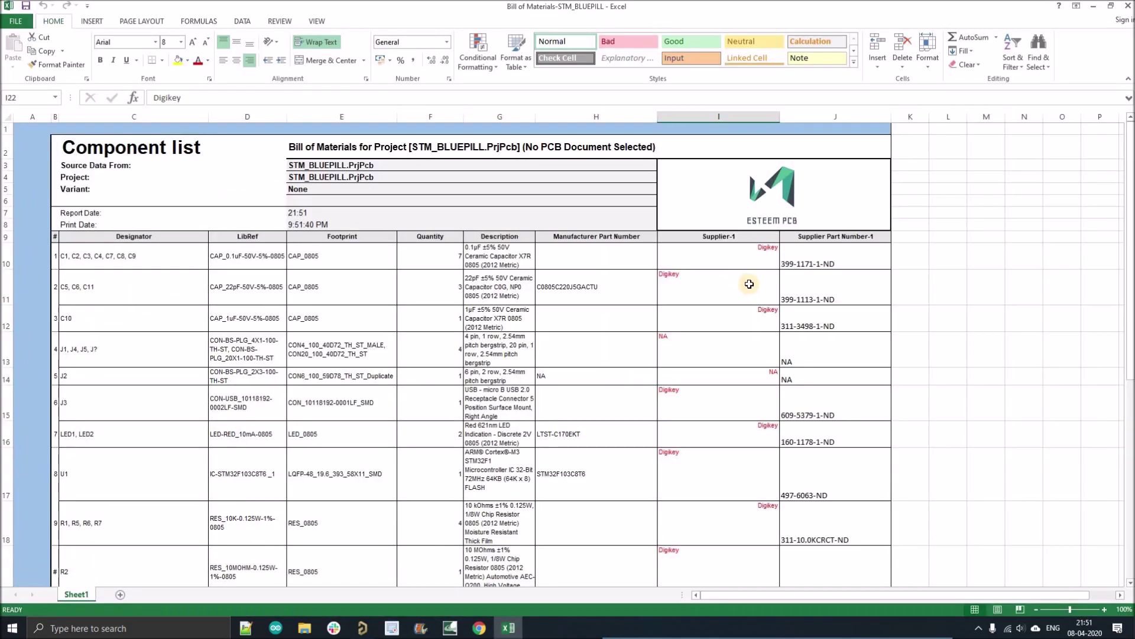
scroll(750, 284, down, 7)
scroll(749, 283, up, 7)
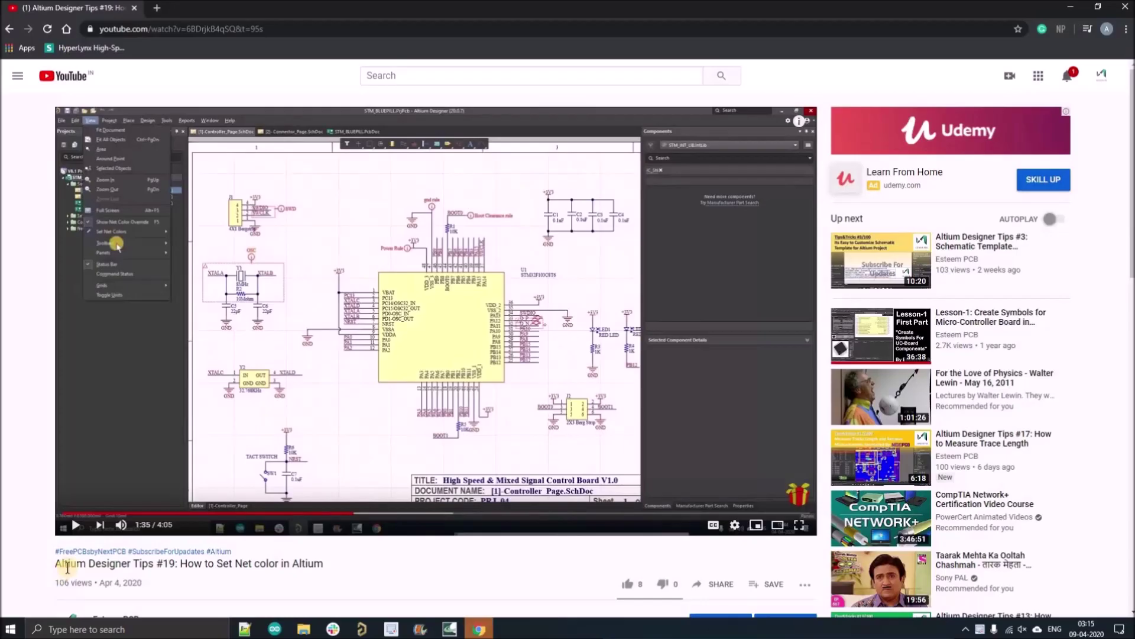
scroll(95, 301, down, 5)
- Expand the video description, review its offer lines, and follow the $5 Registration Link
click(95, 295)
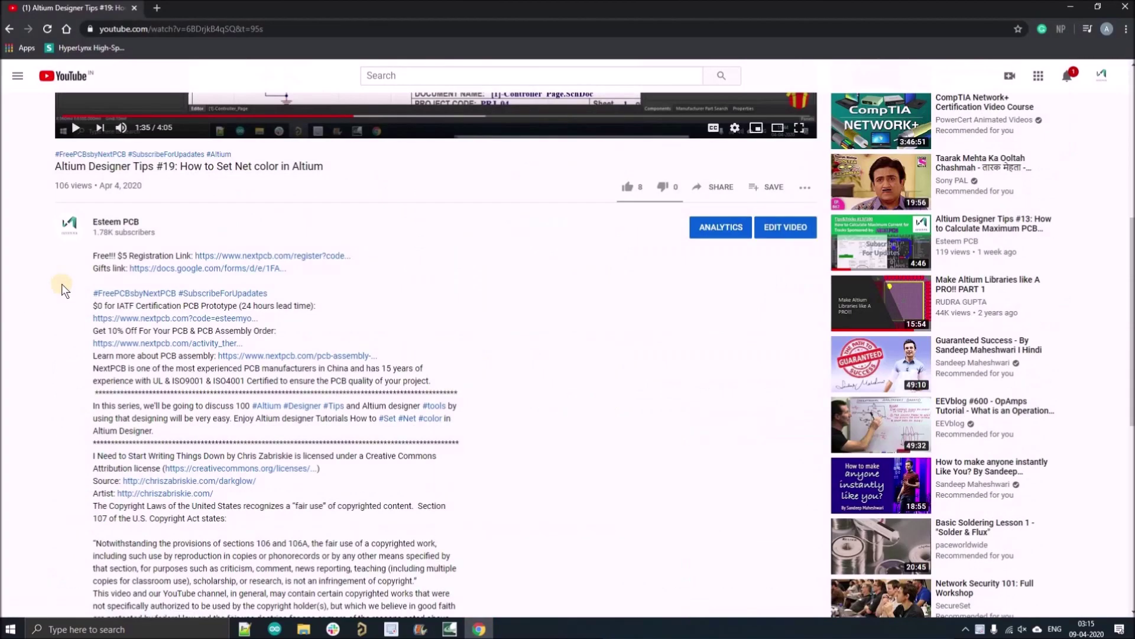
drag(87, 265, 196, 256)
drag(93, 305, 324, 309)
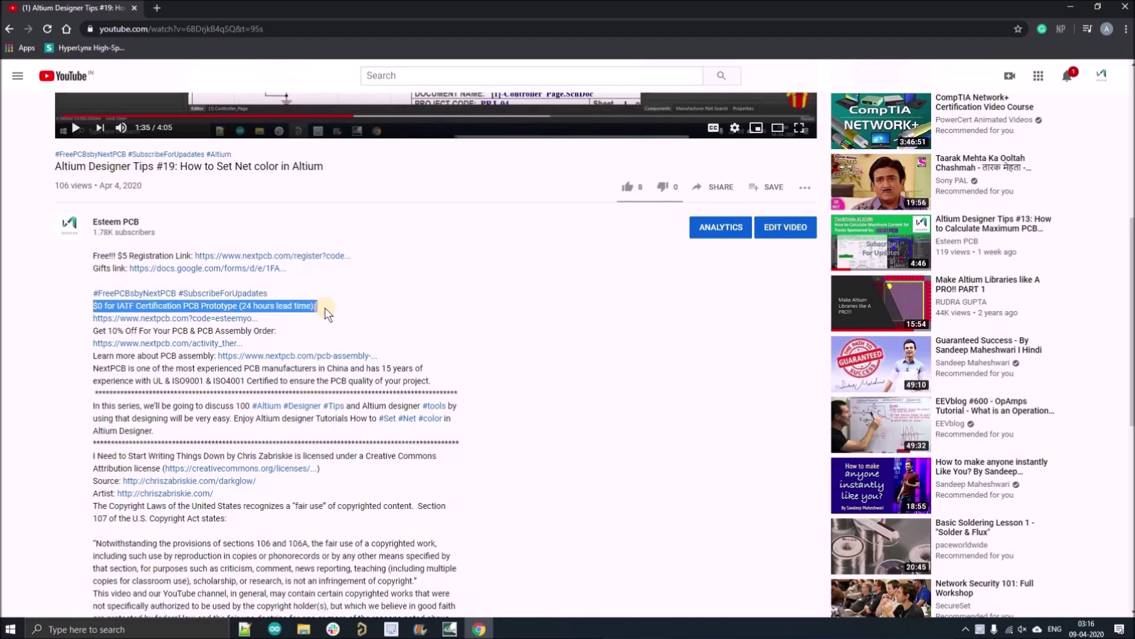
drag(93, 330, 280, 337)
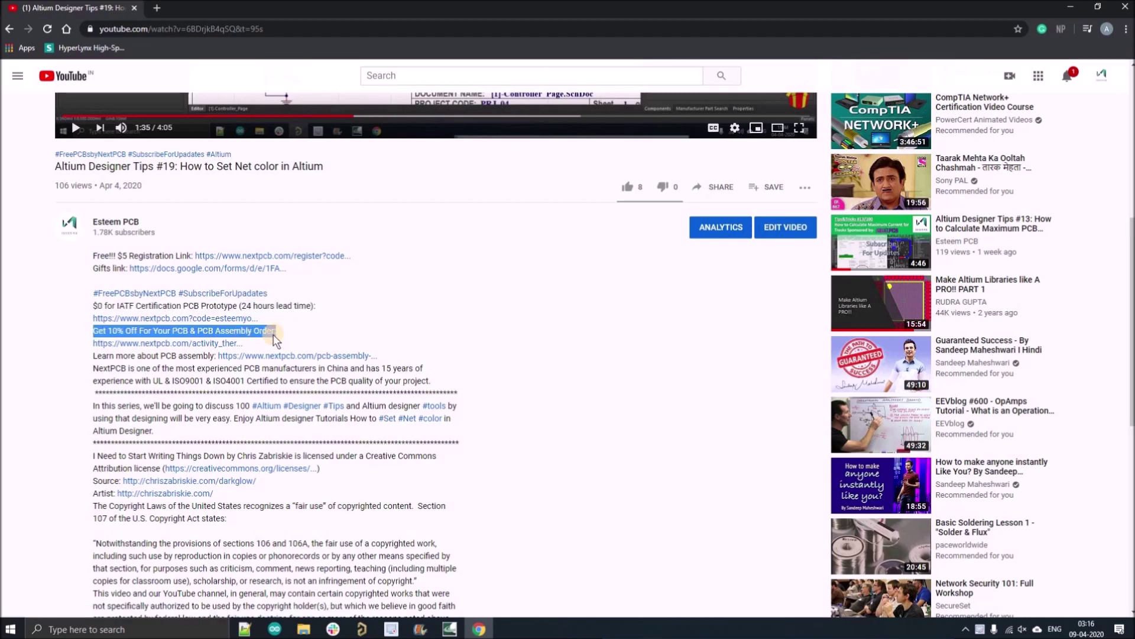
click(272, 332)
click(211, 259)
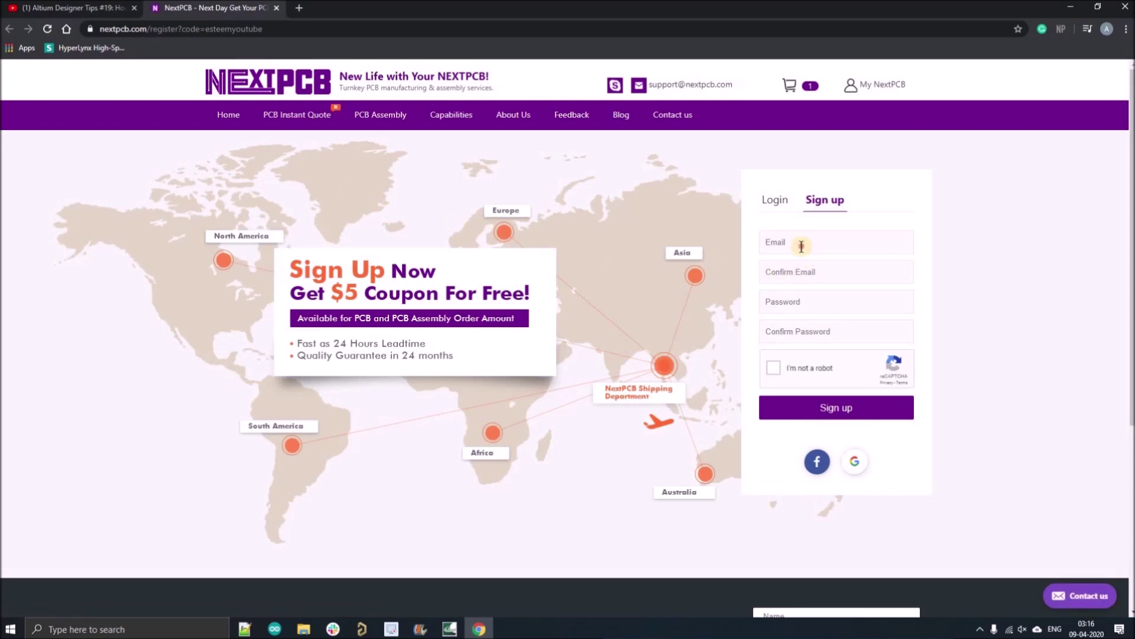
- Complete the NextPCB sign-up form with e-mail and account password, pass reCAPTCHA, and submit
click(803, 247)
click(780, 271)
click(780, 274)
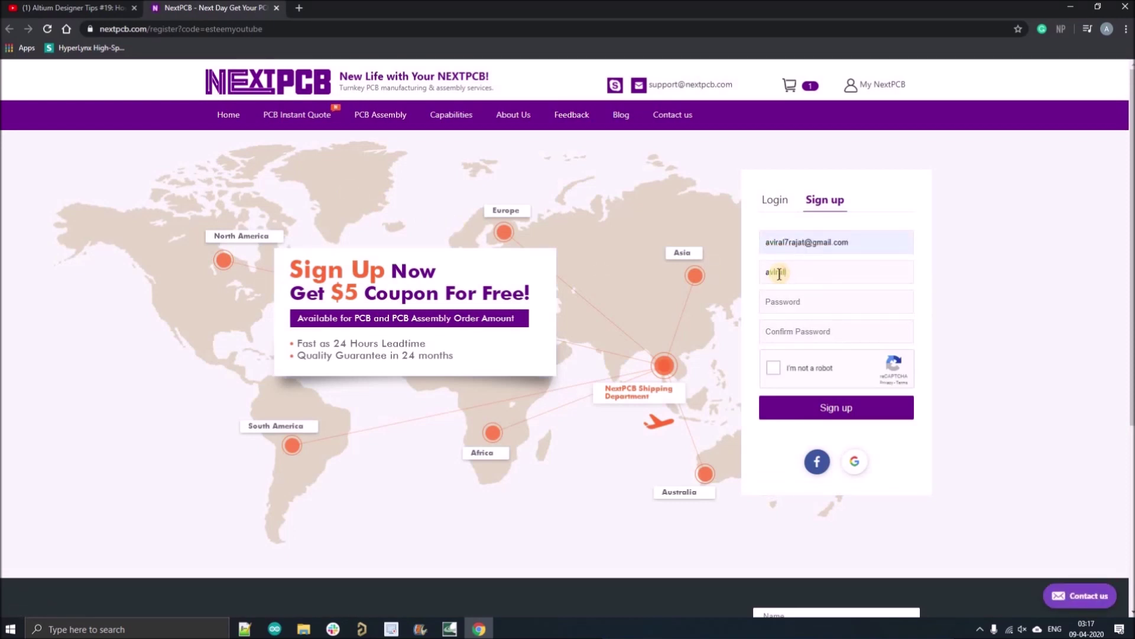
click(806, 301)
key(ctrl+v)
click(805, 326)
key(ctrl+v)
click(774, 370)
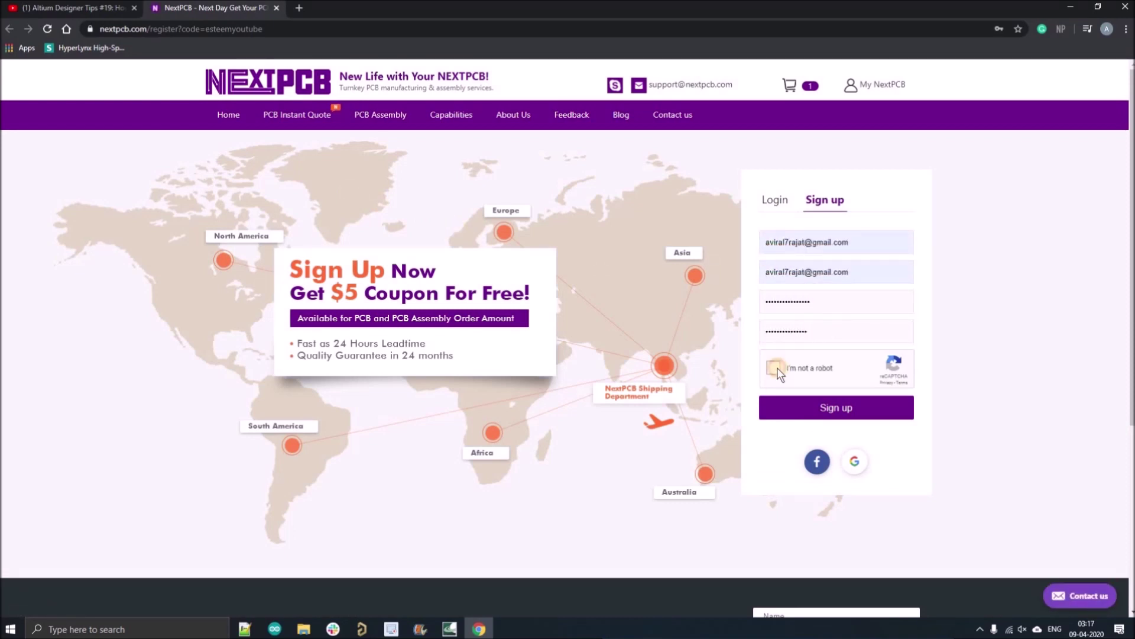
drag(810, 302, 721, 294)
click(822, 417)
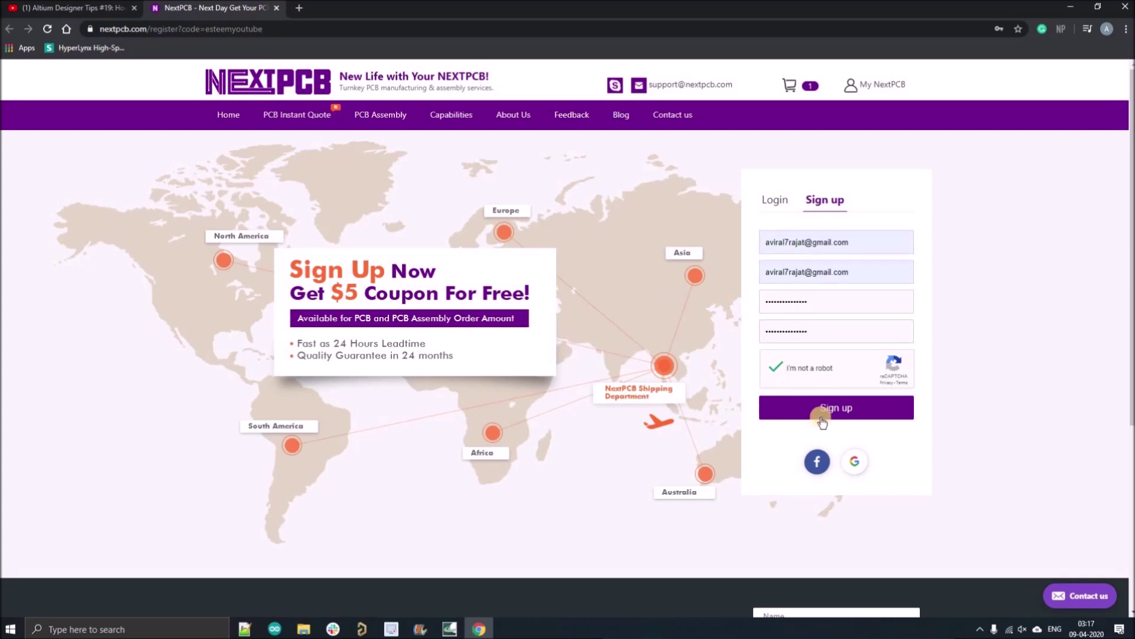
- Log in to the new NextPCB account and view its coupons
click(786, 241)
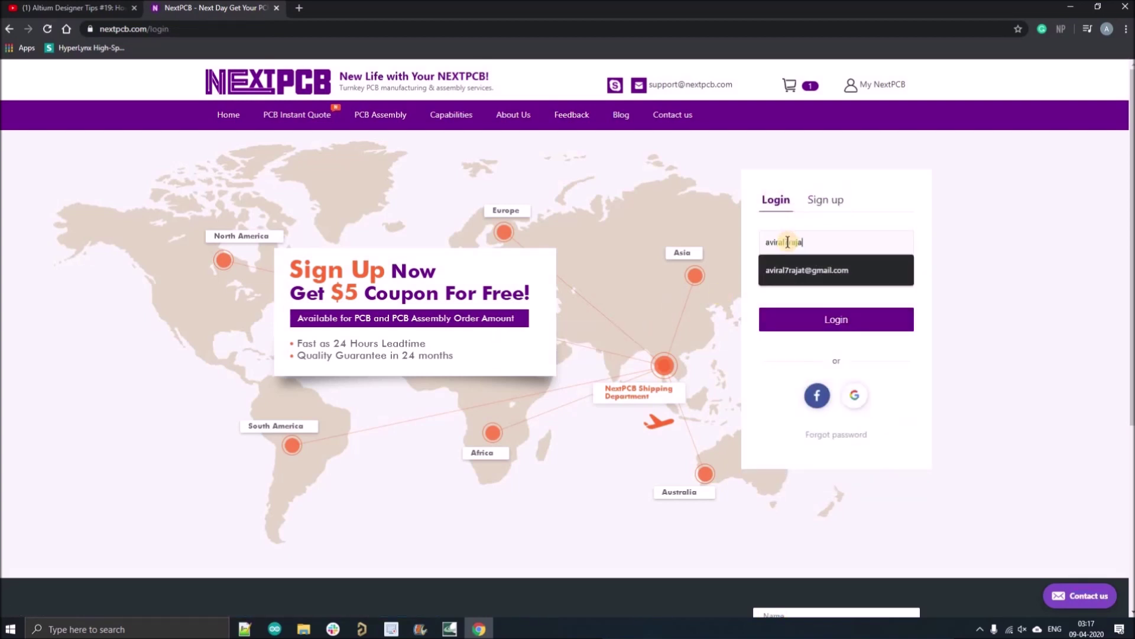
click(804, 271)
click(834, 320)
click(564, 425)
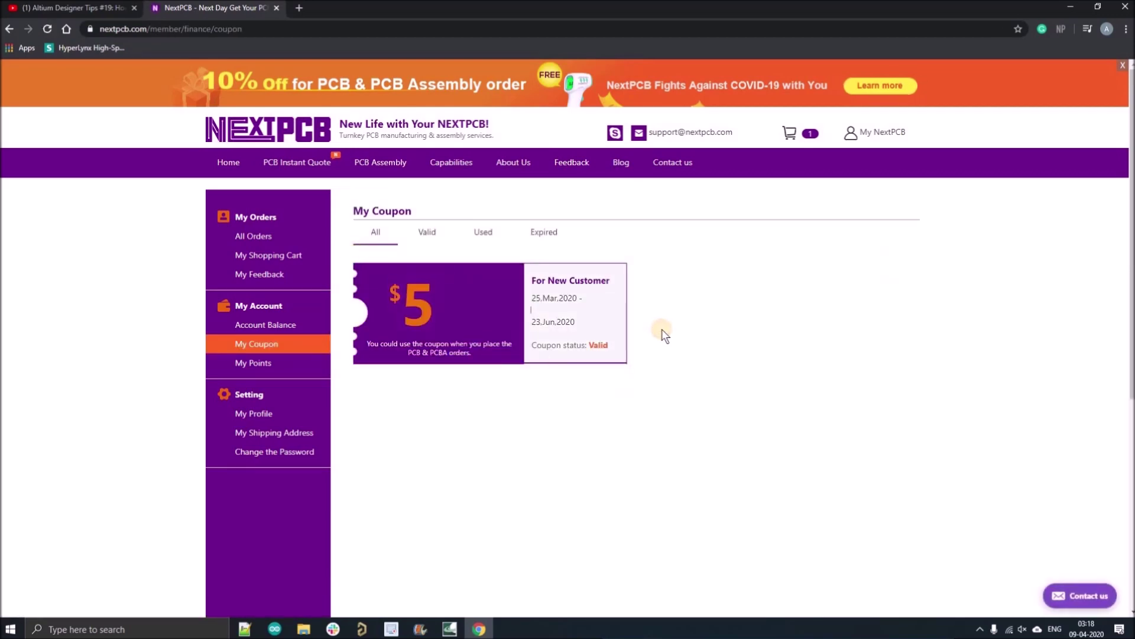
- Check the $0 IATF prototype offer in the YouTube description, then return to NextPCB
click(73, 5)
drag(92, 306, 318, 307)
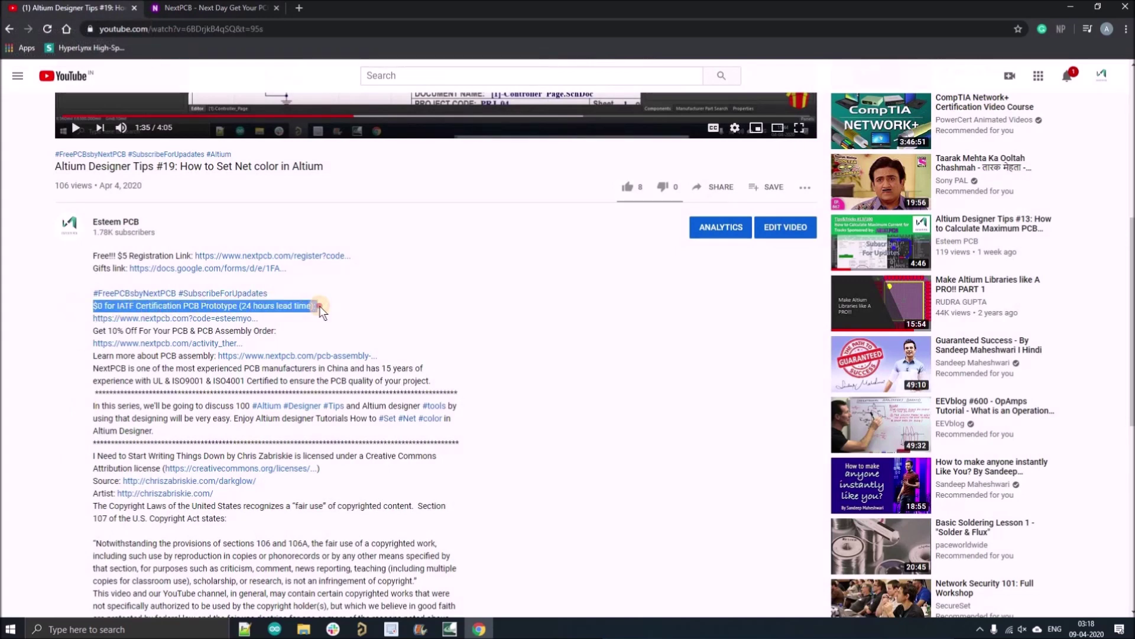
click(228, 10)
- Request a PCB quote for a 22.9 × 53.4 mm board, quantity 10
click(229, 162)
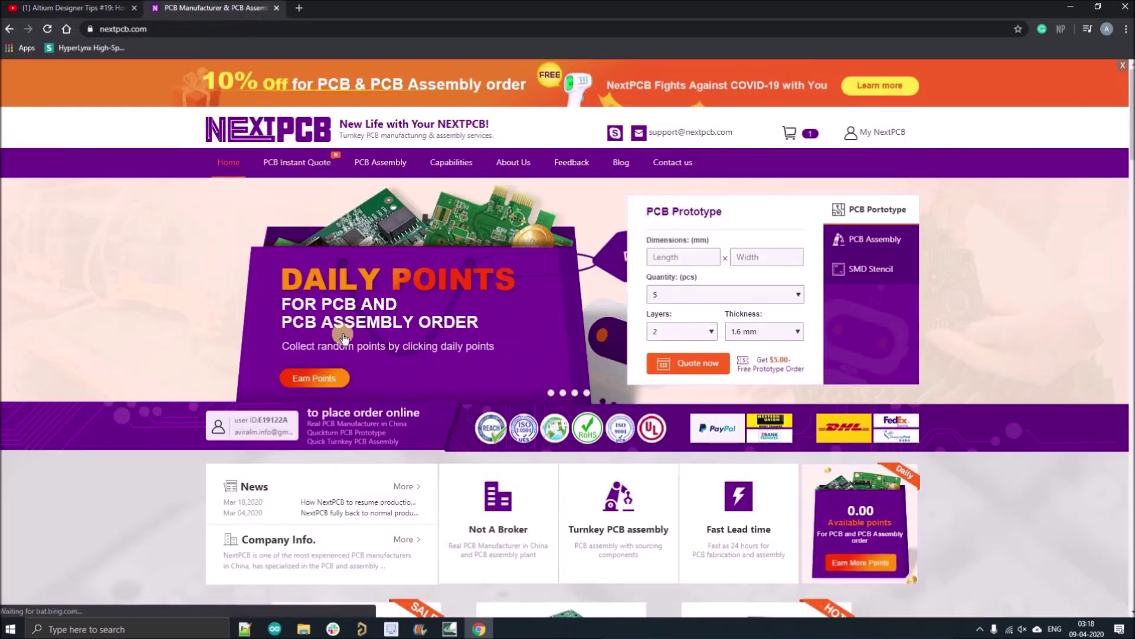
click(683, 256)
key(alt+Tab)
key(alt+Tab)
text(22.9)
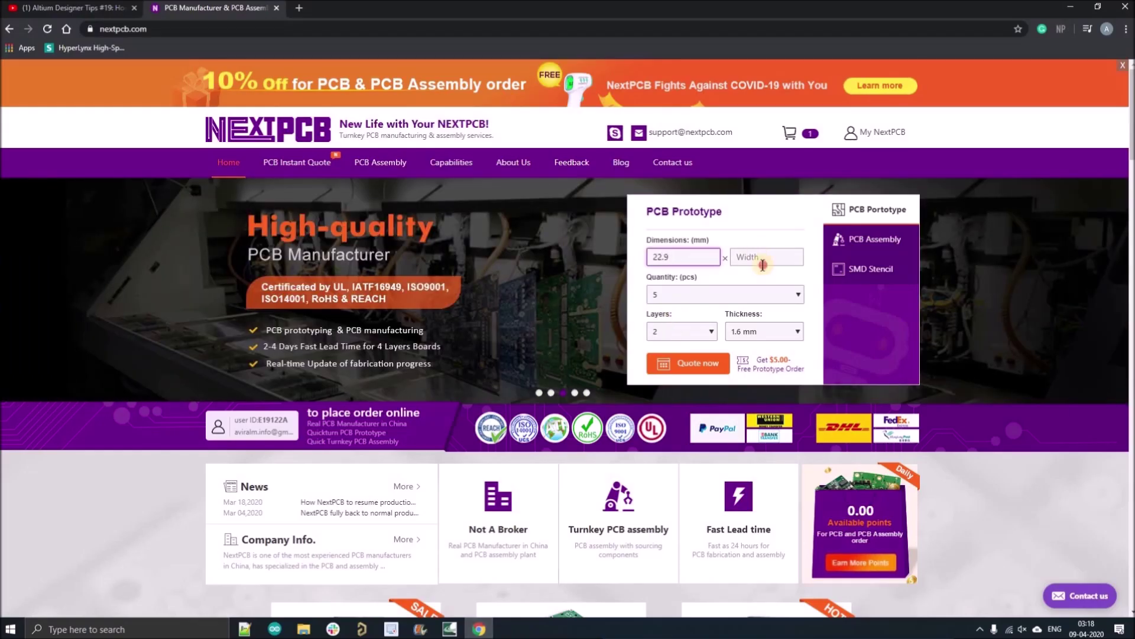
click(763, 264)
text(53.4)
click(725, 294)
click(677, 341)
click(688, 364)
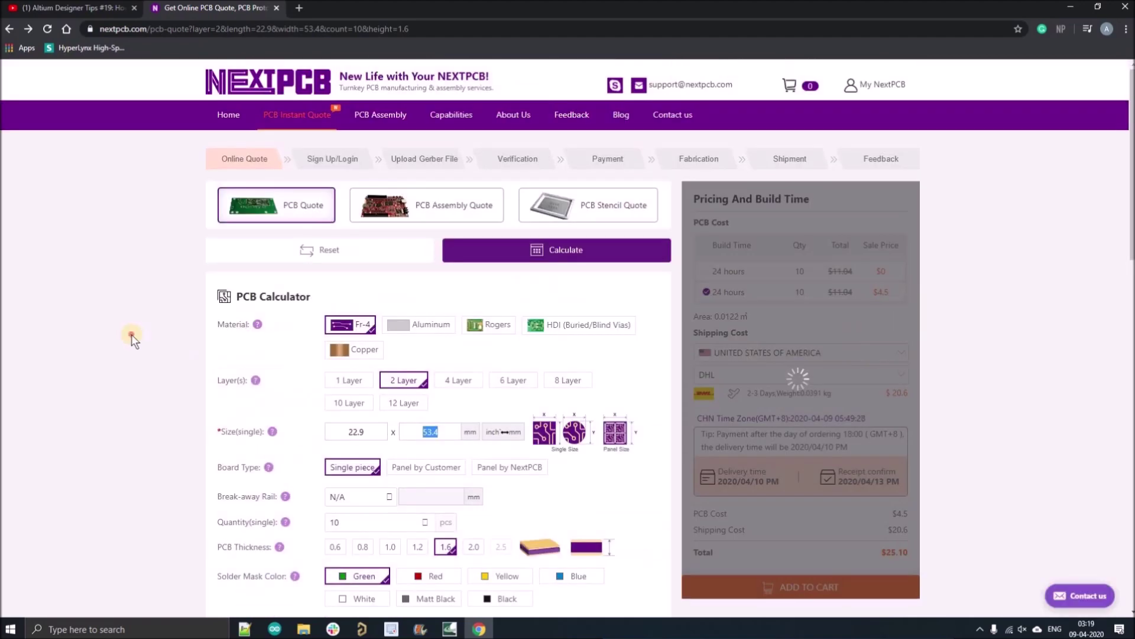
- Choose the free 24-hour build, ship to India, add to cart, declining PCB assembly
click(706, 270)
click(804, 368)
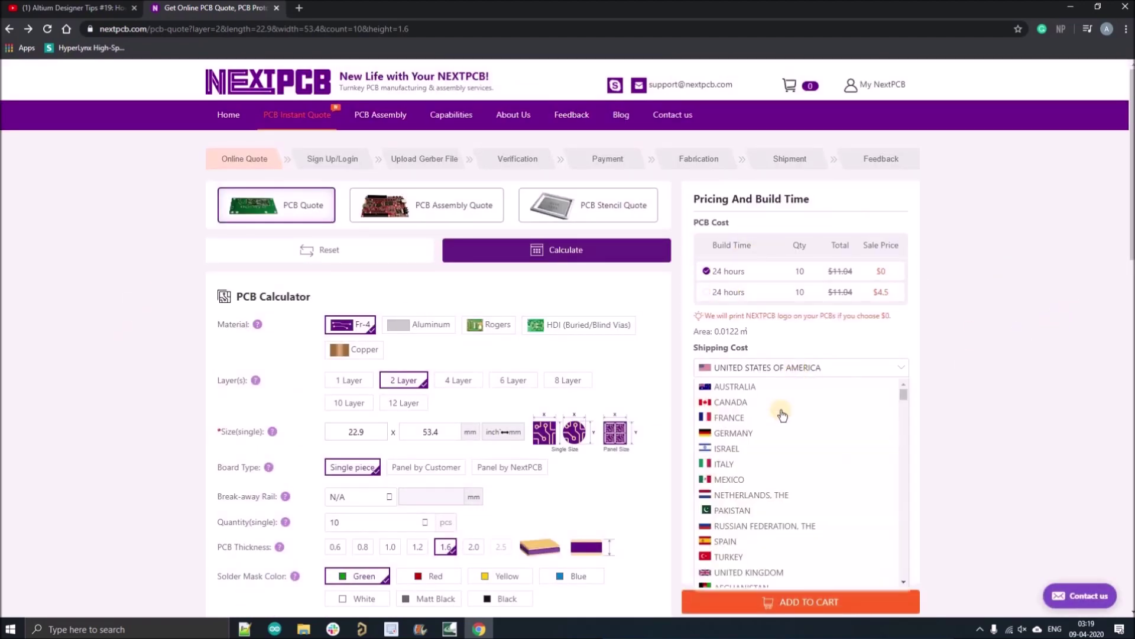
drag(903, 401, 905, 480)
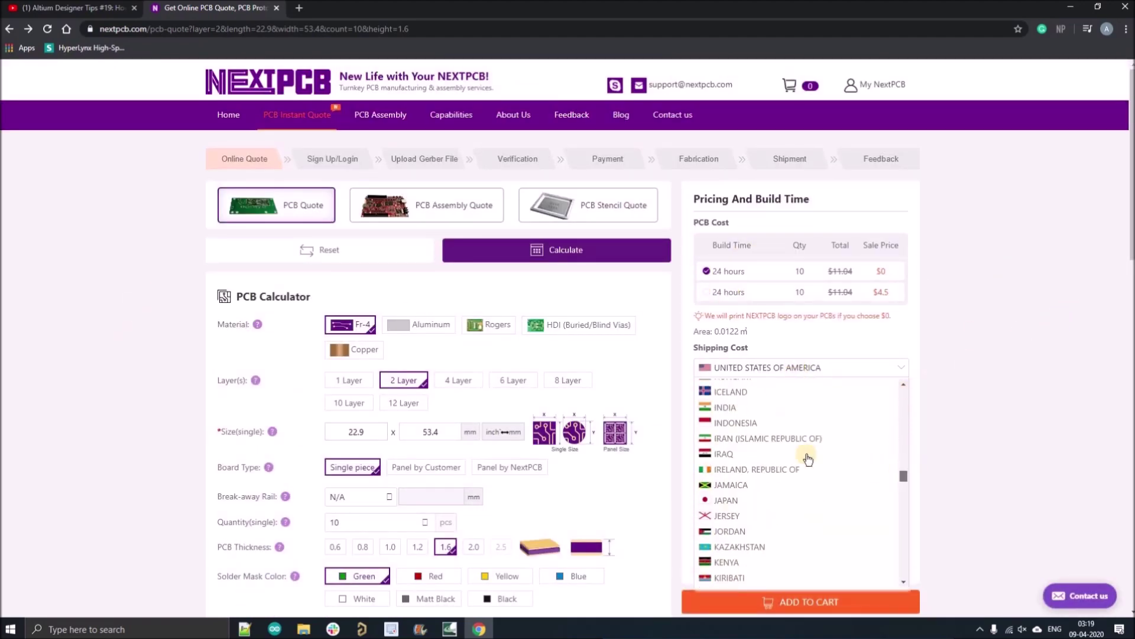
click(797, 407)
click(778, 409)
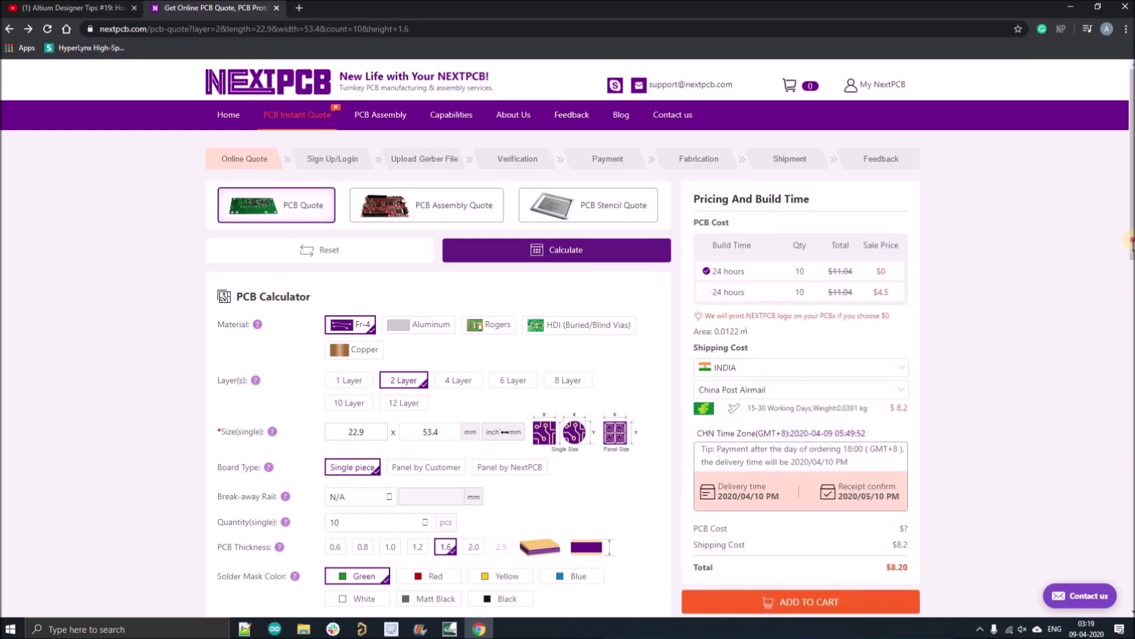
scroll(1132, 244, down, 5)
click(806, 479)
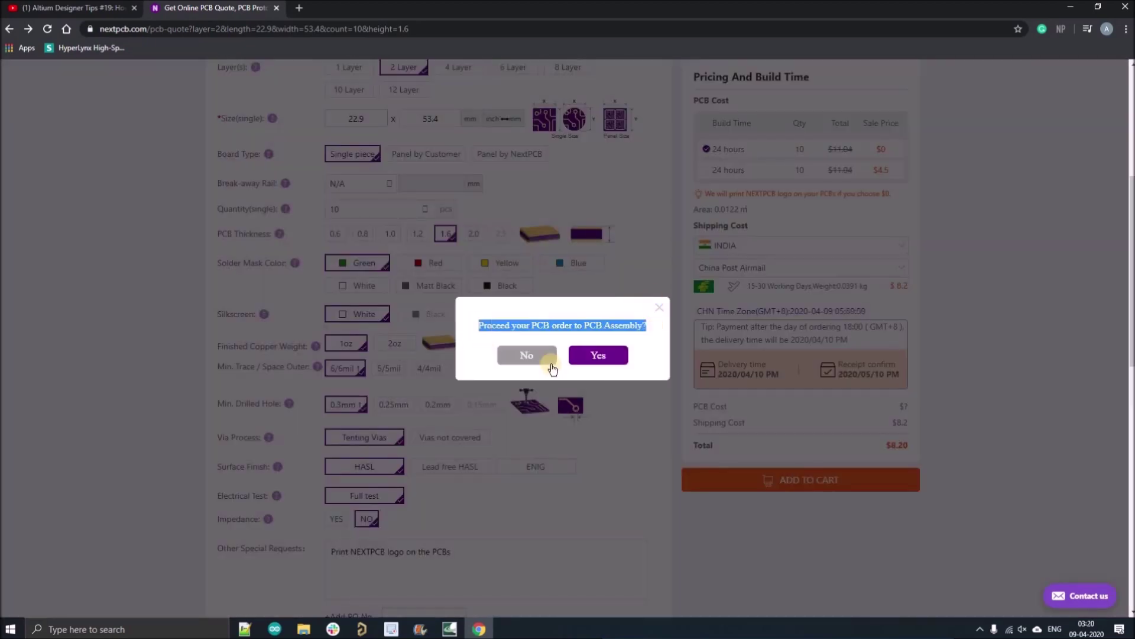
click(532, 356)
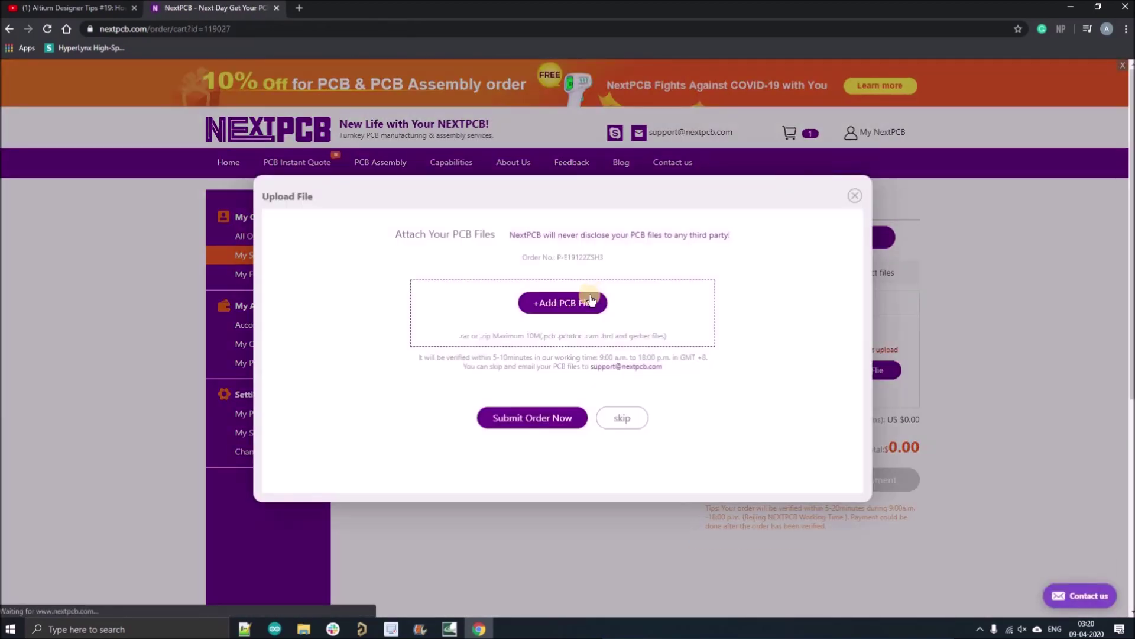
- Upload STM_BLUEPILL-Plated.zip, submit the order, and open NextPCB's verification email in Gmail
click(590, 299)
click(152, 371)
click(639, 368)
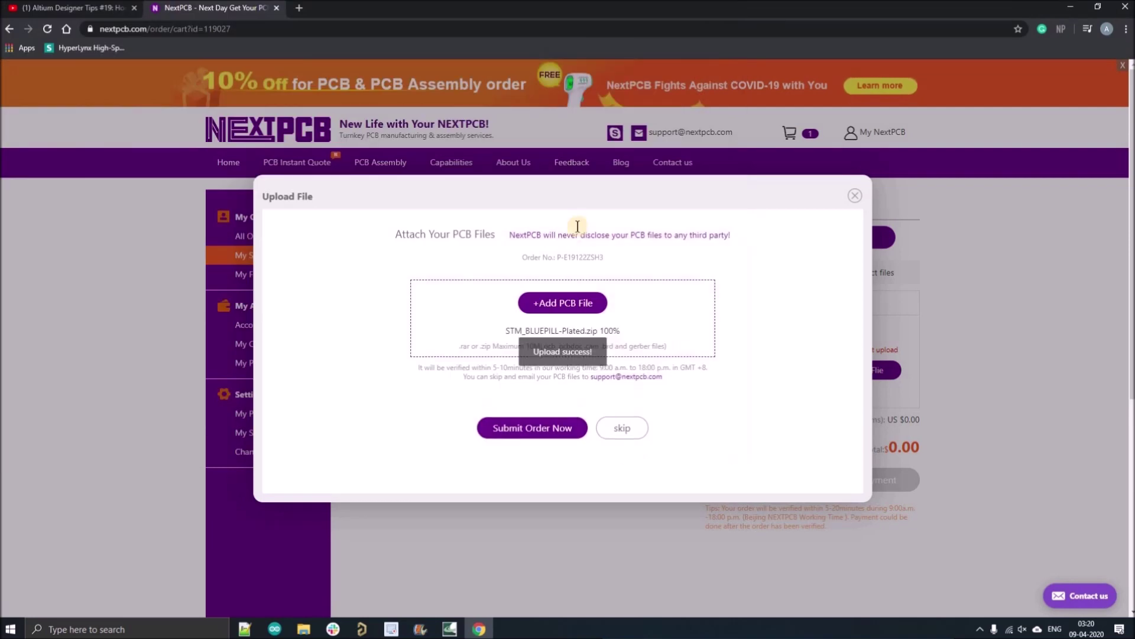
click(549, 427)
drag(784, 570, 838, 557)
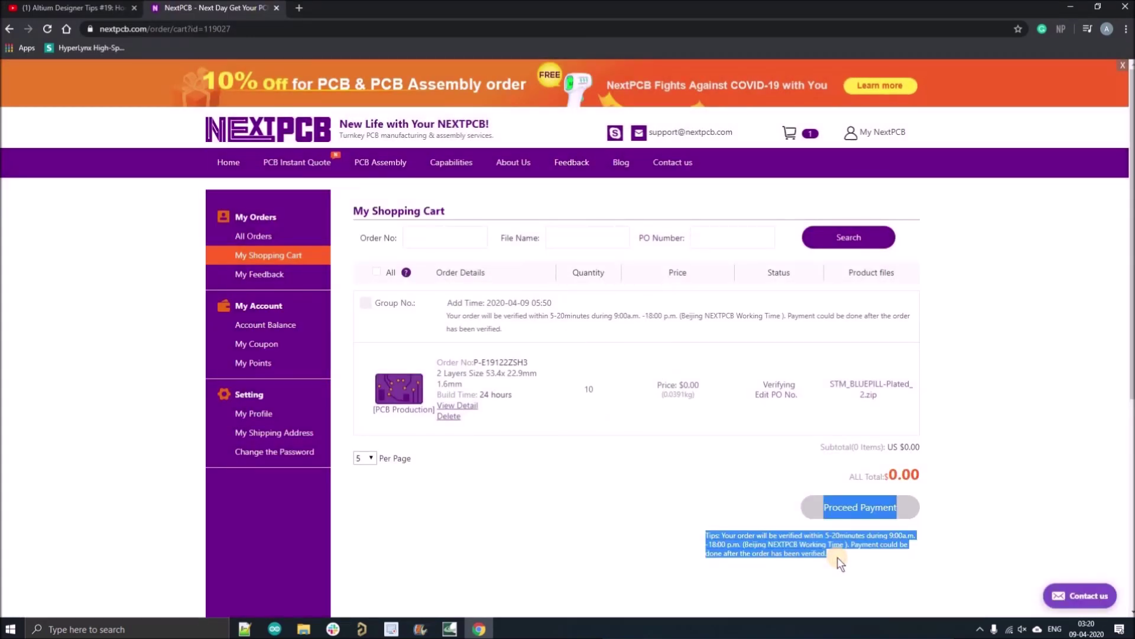
click(838, 557)
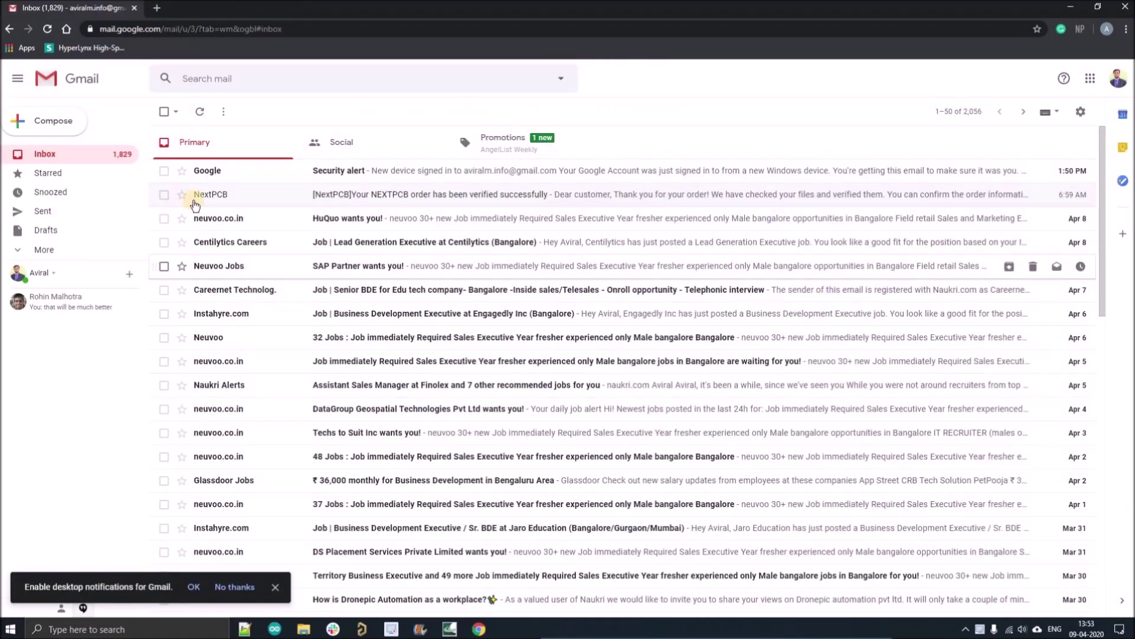
click(195, 193)
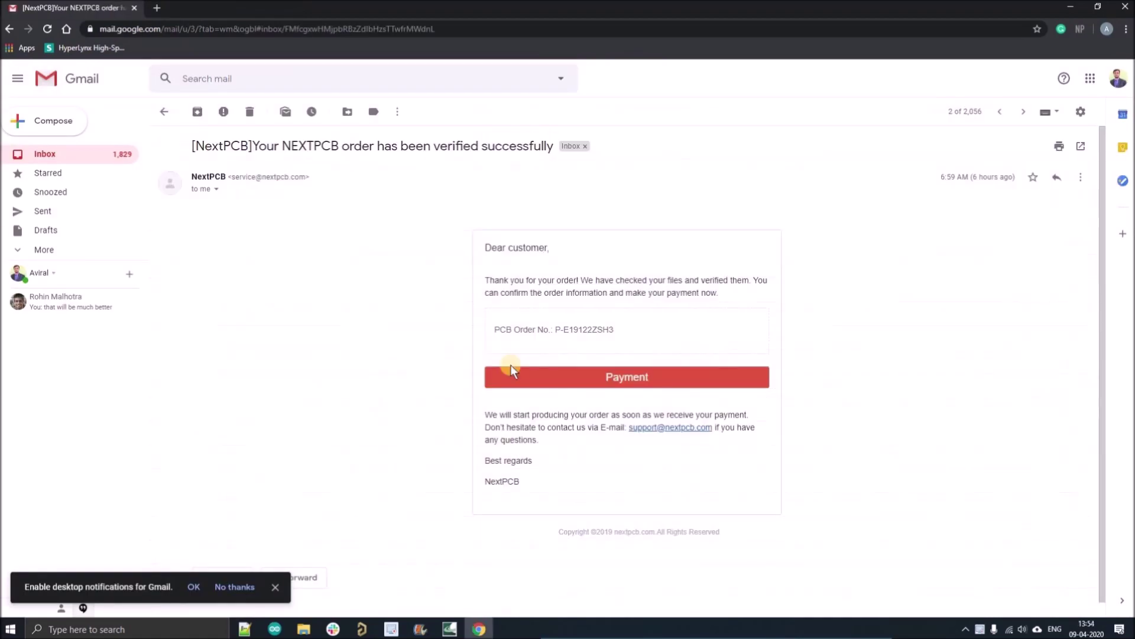
- Open the order's payment page and review the $5 coupon, PayPal fee, and $11.40 total
click(700, 379)
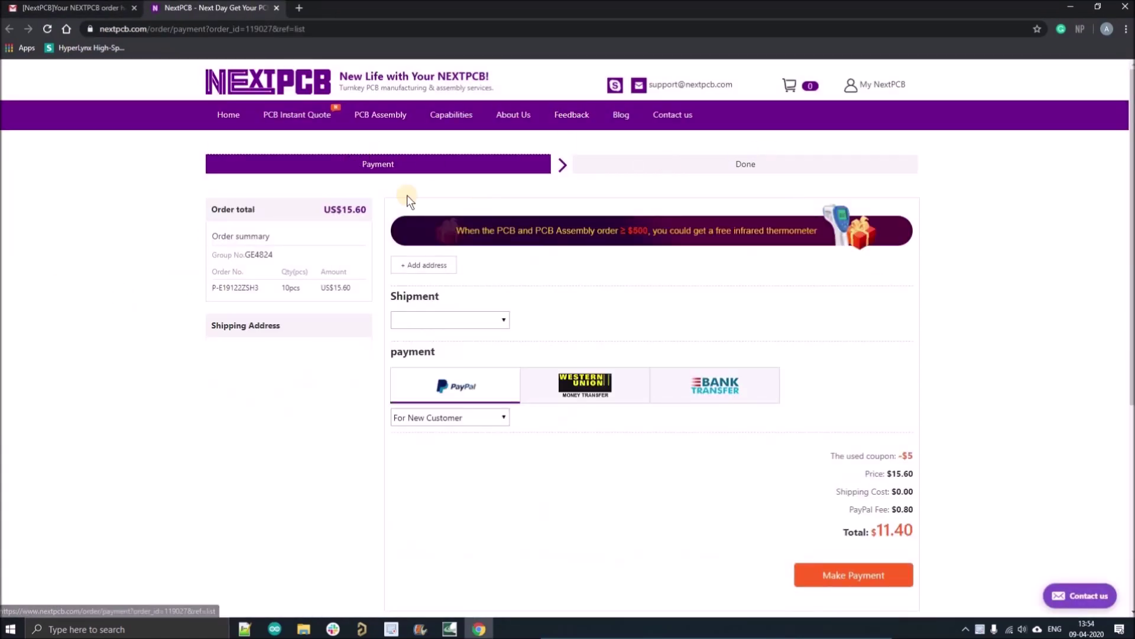
click(424, 264)
key(Escape)
drag(913, 454, 830, 455)
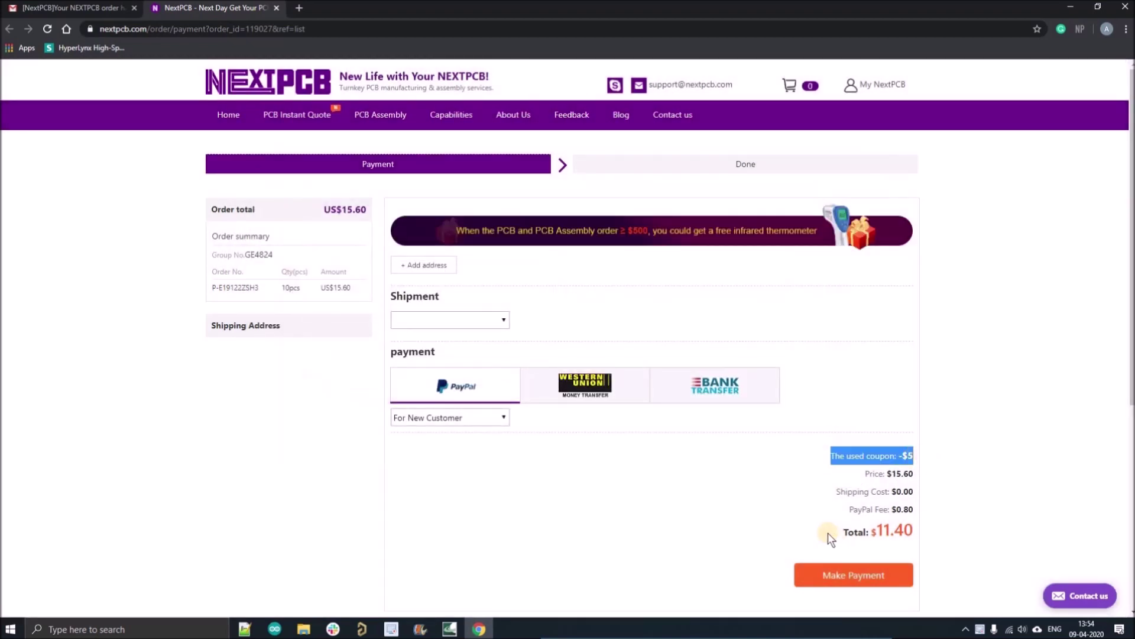
drag(828, 533, 917, 538)
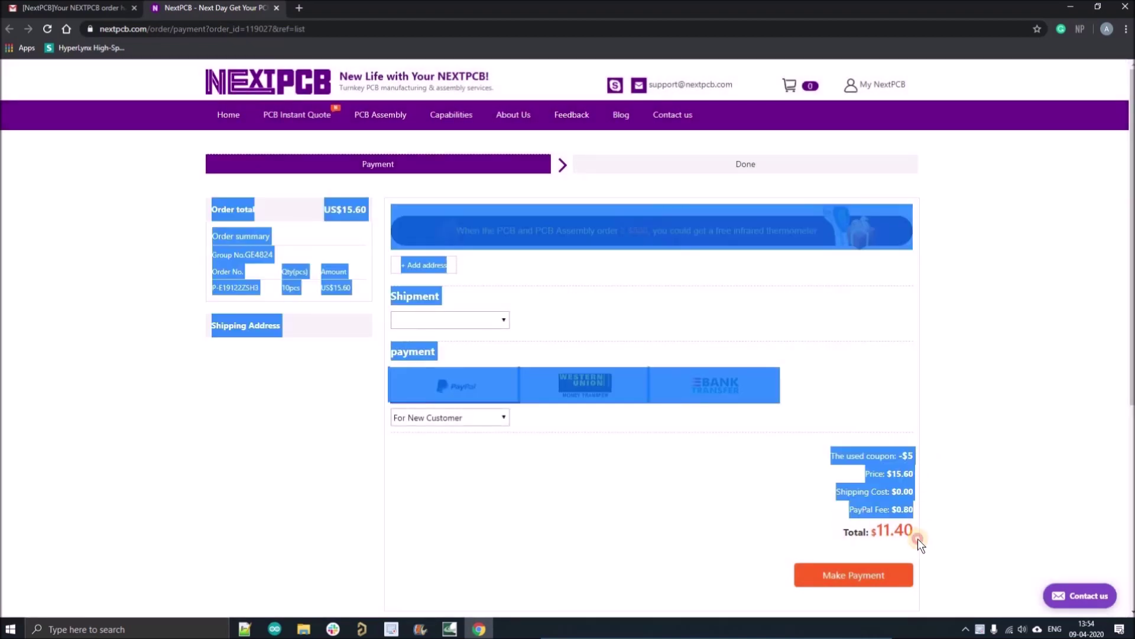
mouse_move(205, 299)
mouse_down()
mouse_move(365, 289)
mouse_move(219, 287)
mouse_up()
click(364, 289)
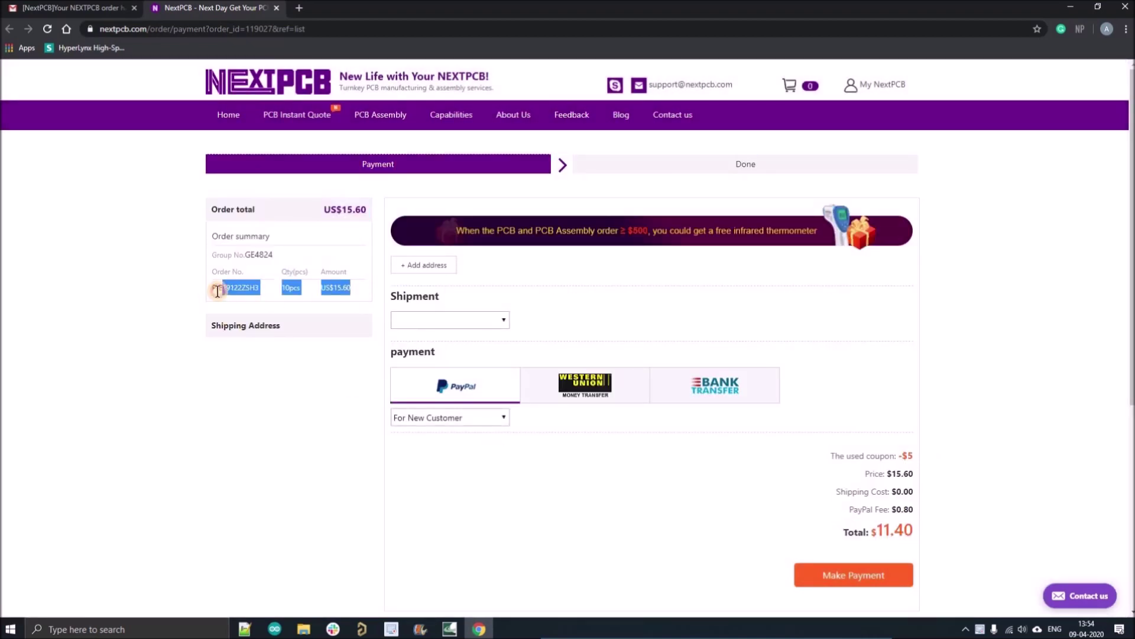
click(639, 482)
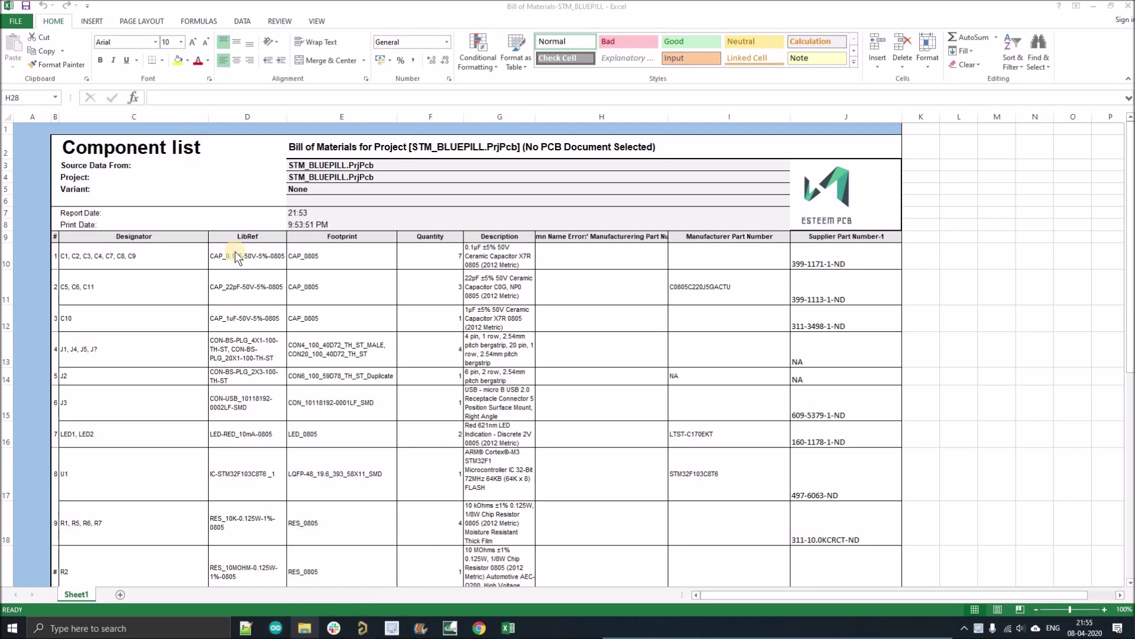
- Open the Esteempcb Bom Template1 workbook from the delete folder and maximize it
click(304, 629)
click(290, 293)
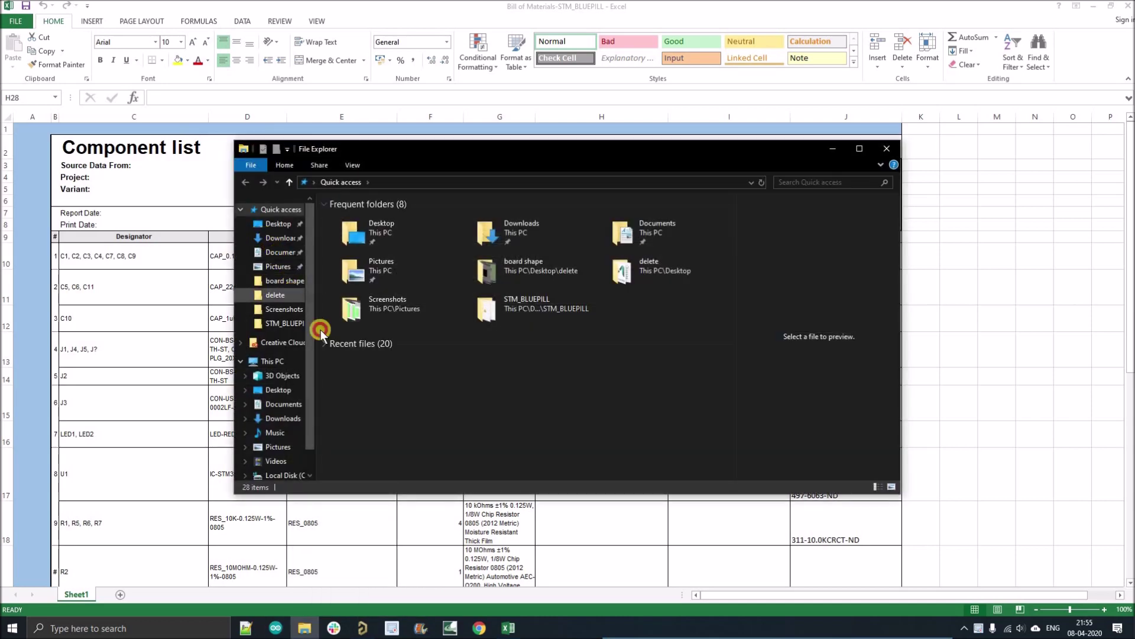
double_click(392, 400)
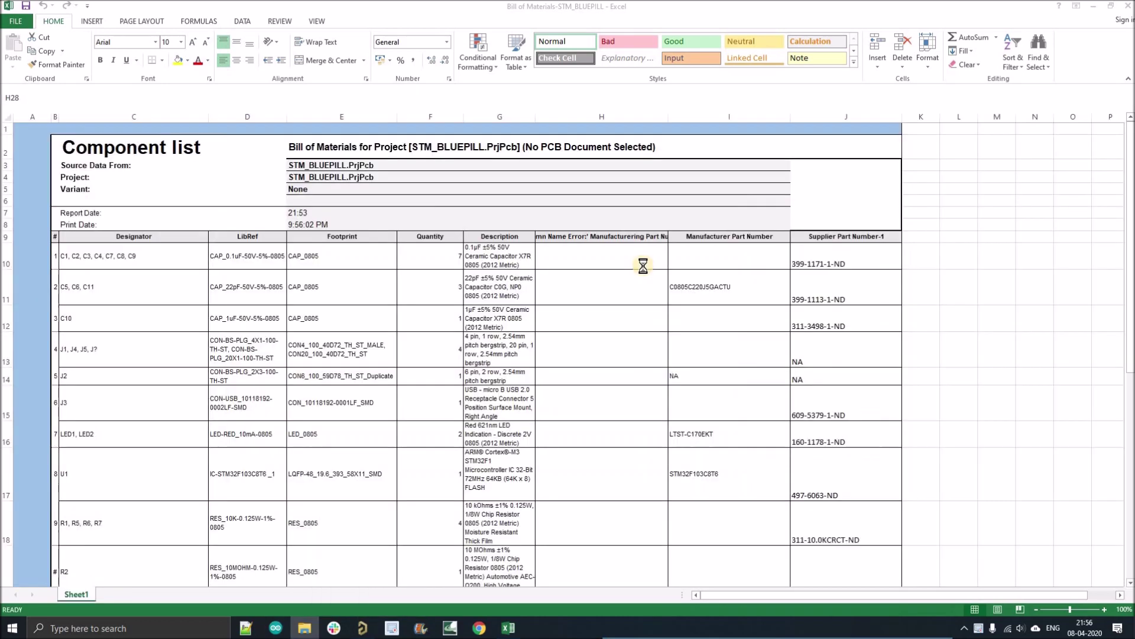
click(622, 187)
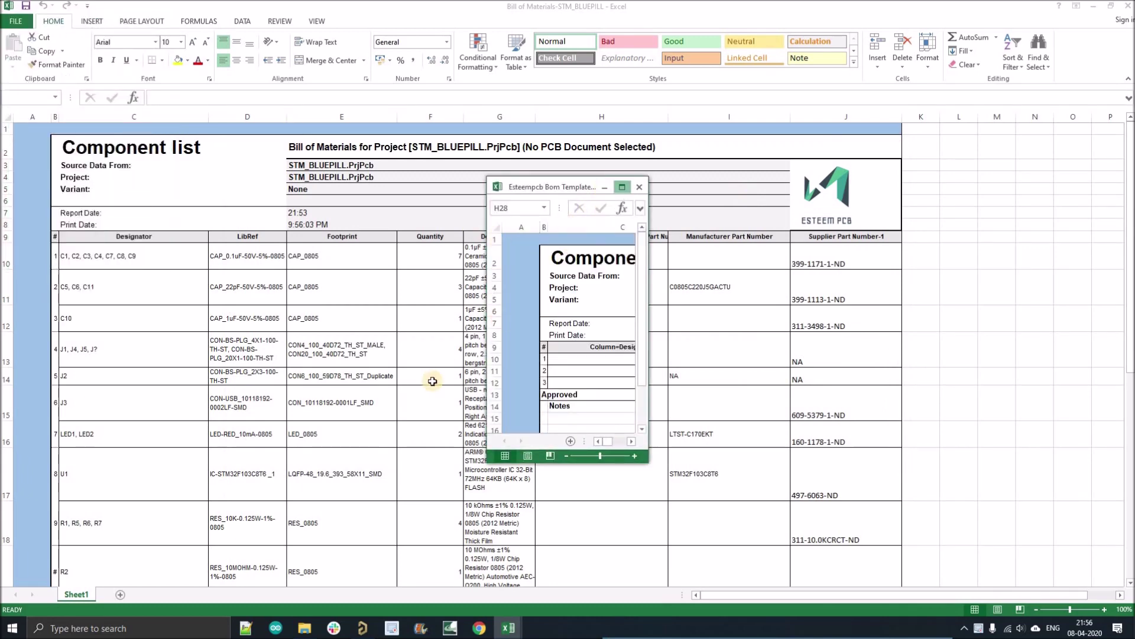
- Delete the ESTEEM PCB logo, then undo to restore it
click(835, 208)
key(Delete)
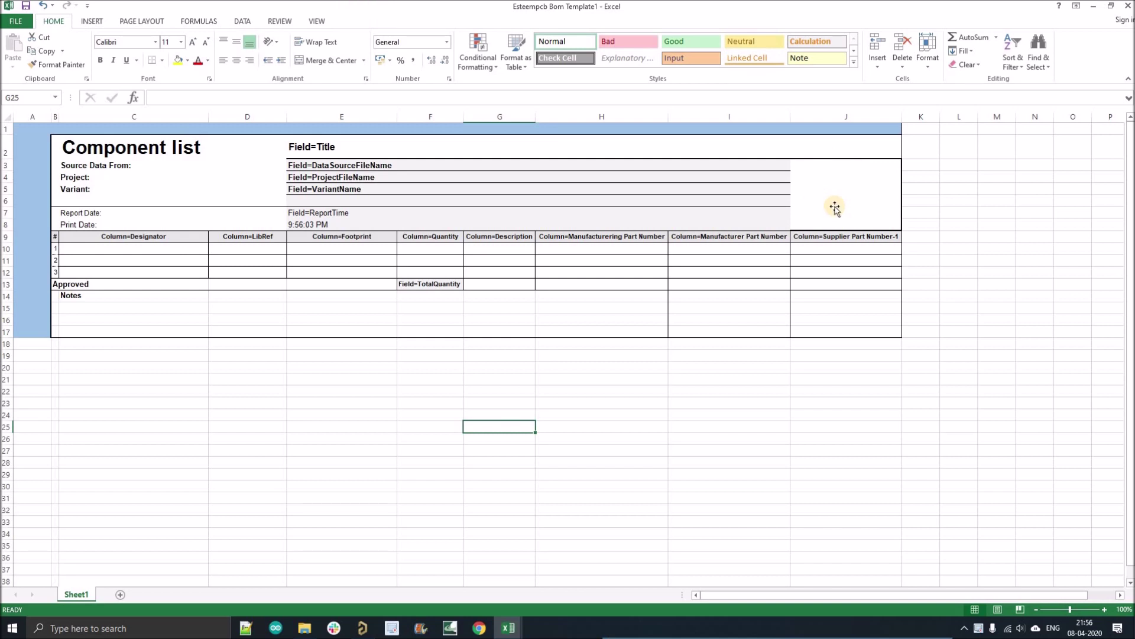
key(ctrl+z)
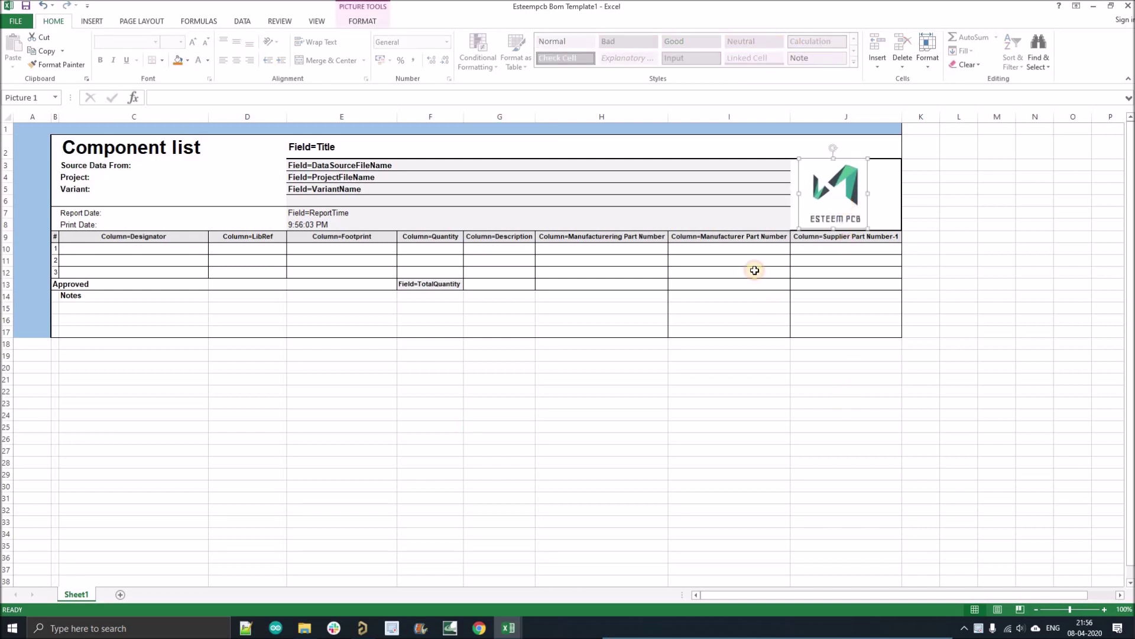
key(Escape)
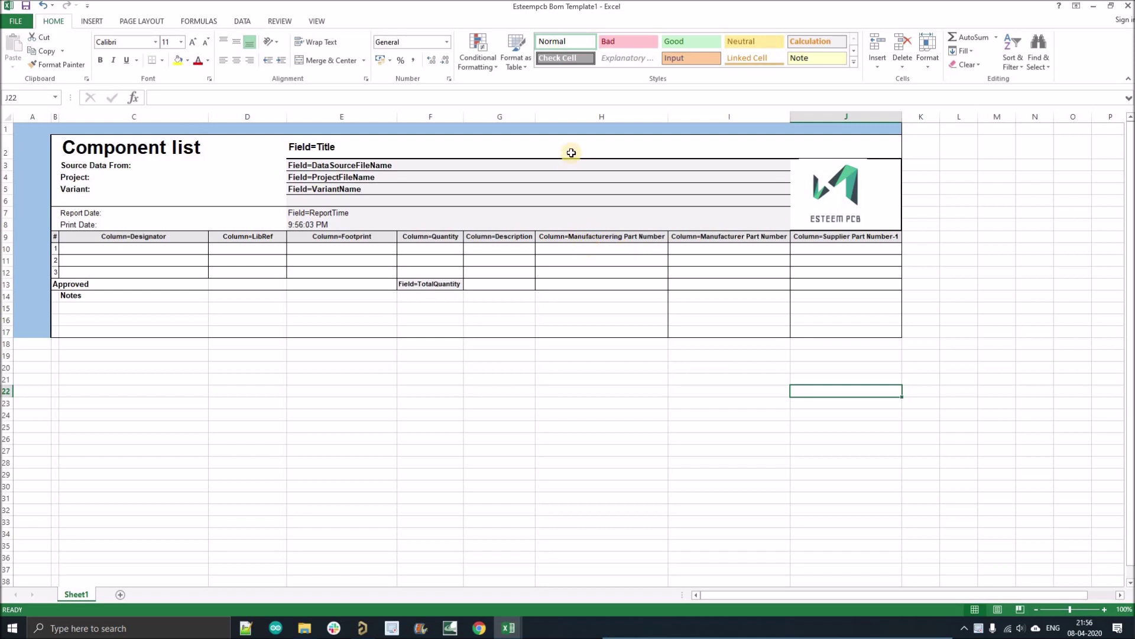
- Delete the misspelled Manufacturering Part Number column H, keeping Manufacturer Part Number, then return to Altium
right_click(594, 116)
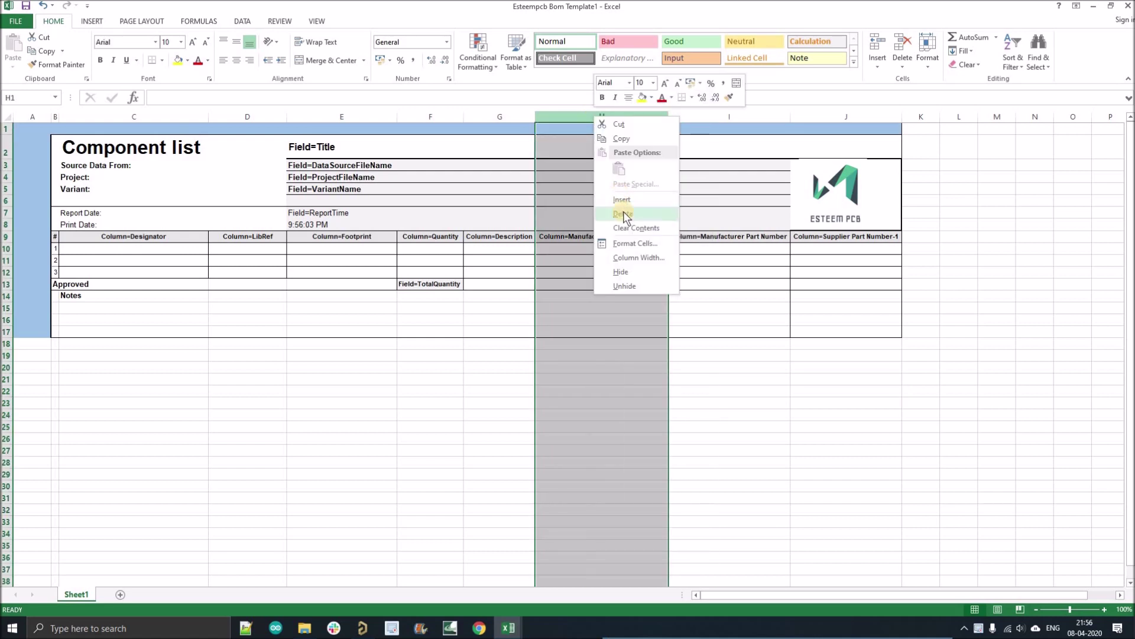
click(623, 213)
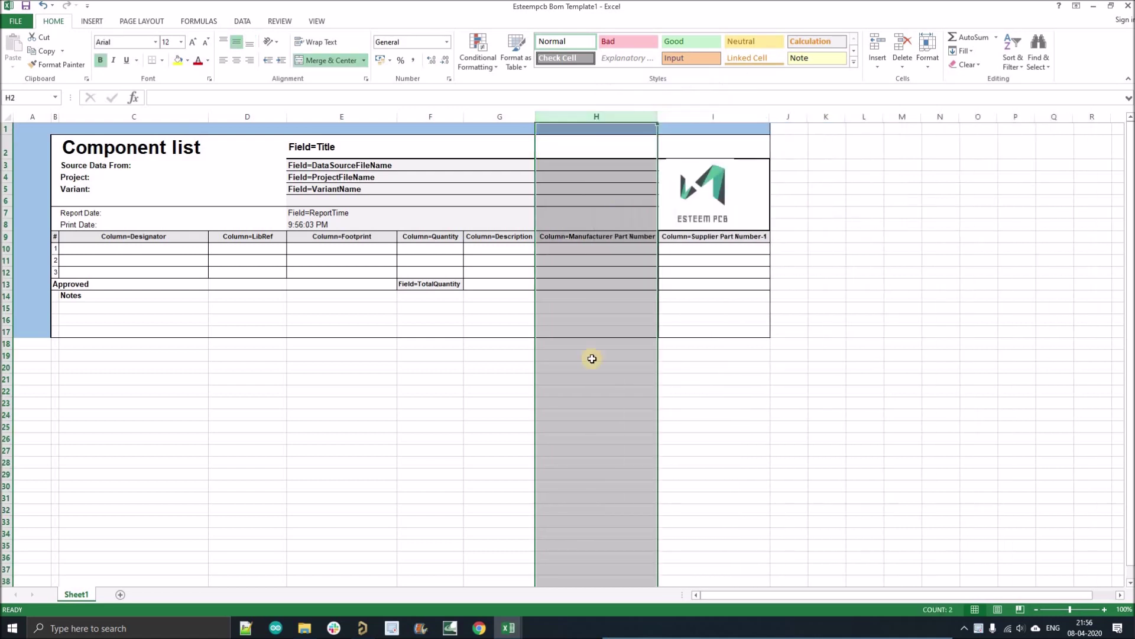
click(479, 399)
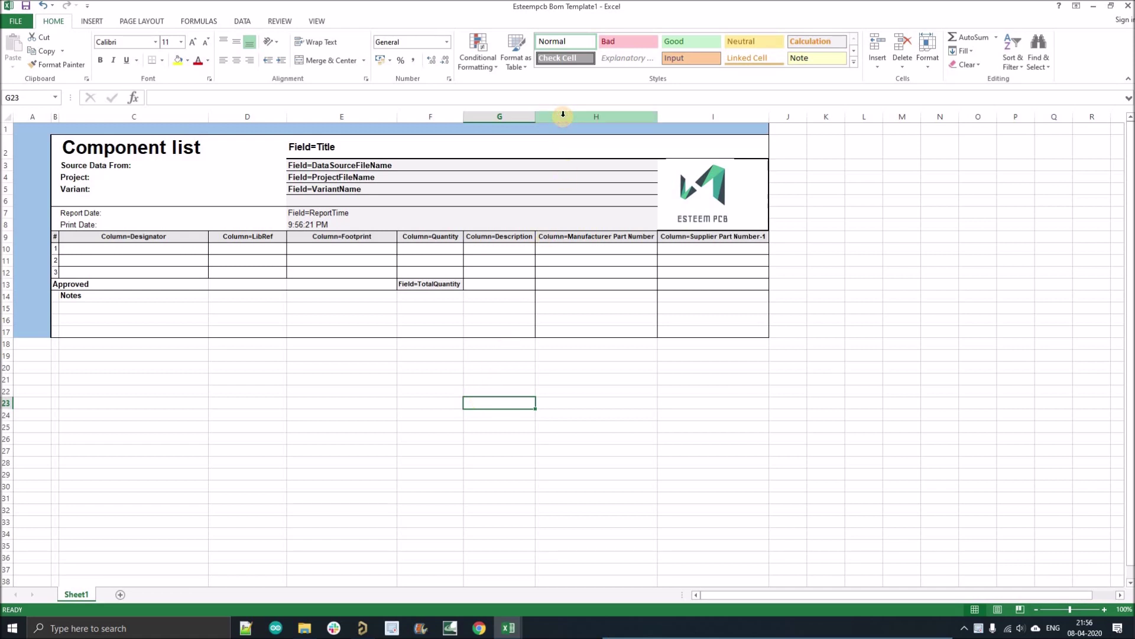
click(563, 114)
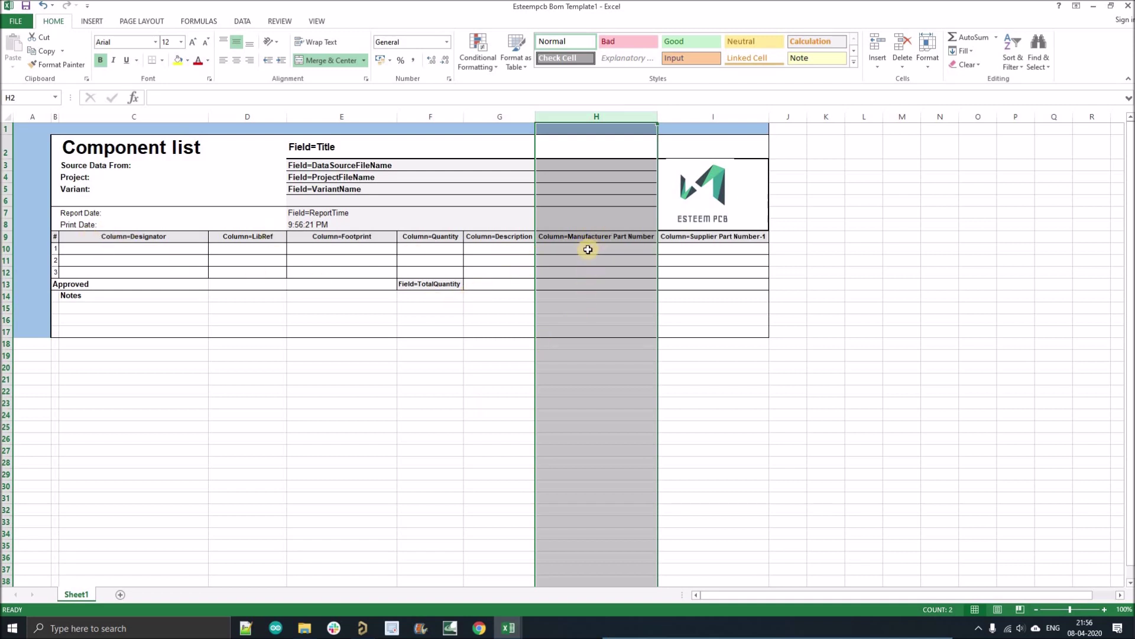
click(364, 625)
- Review the Bill of Materials preview grid in the OutJob, close it, and return to the Excel template
double_click(248, 352)
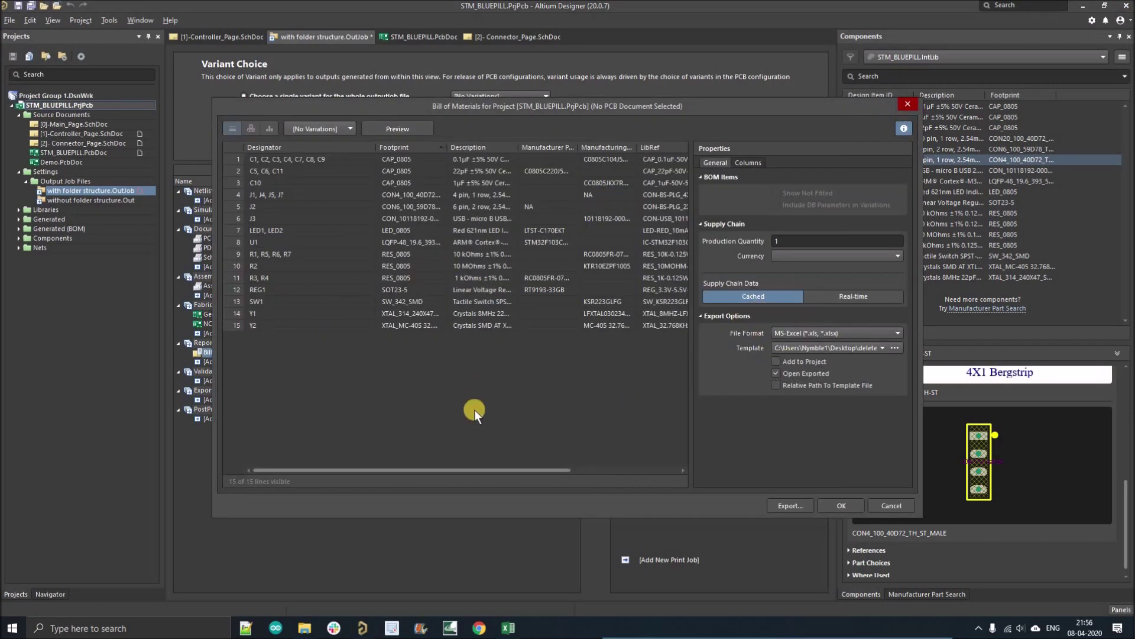
drag(537, 473, 544, 233)
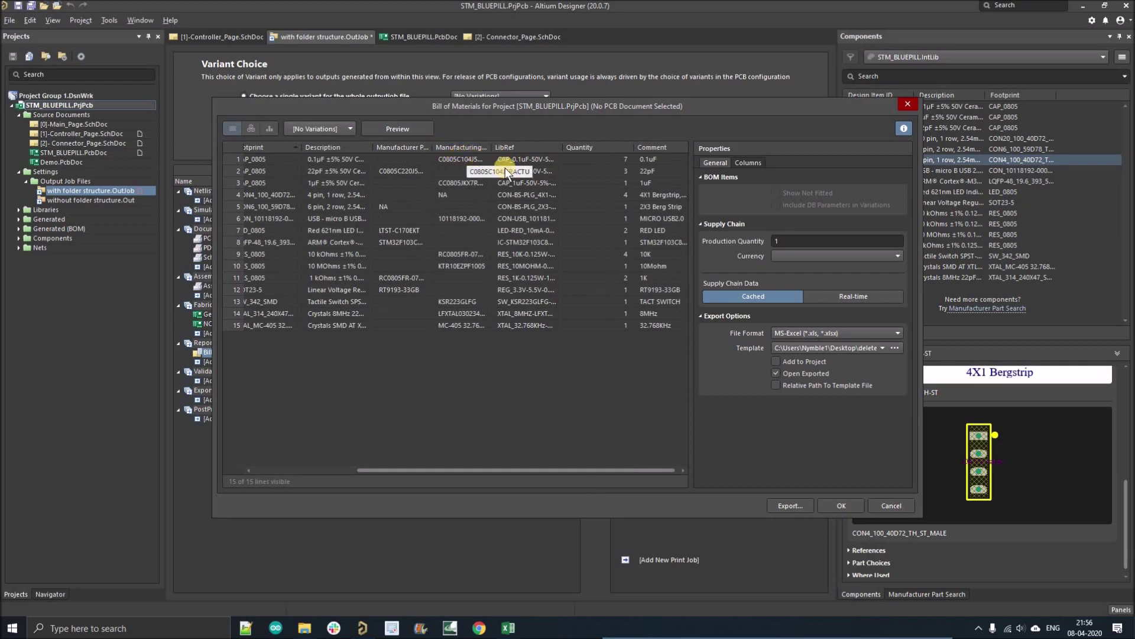
click(900, 107)
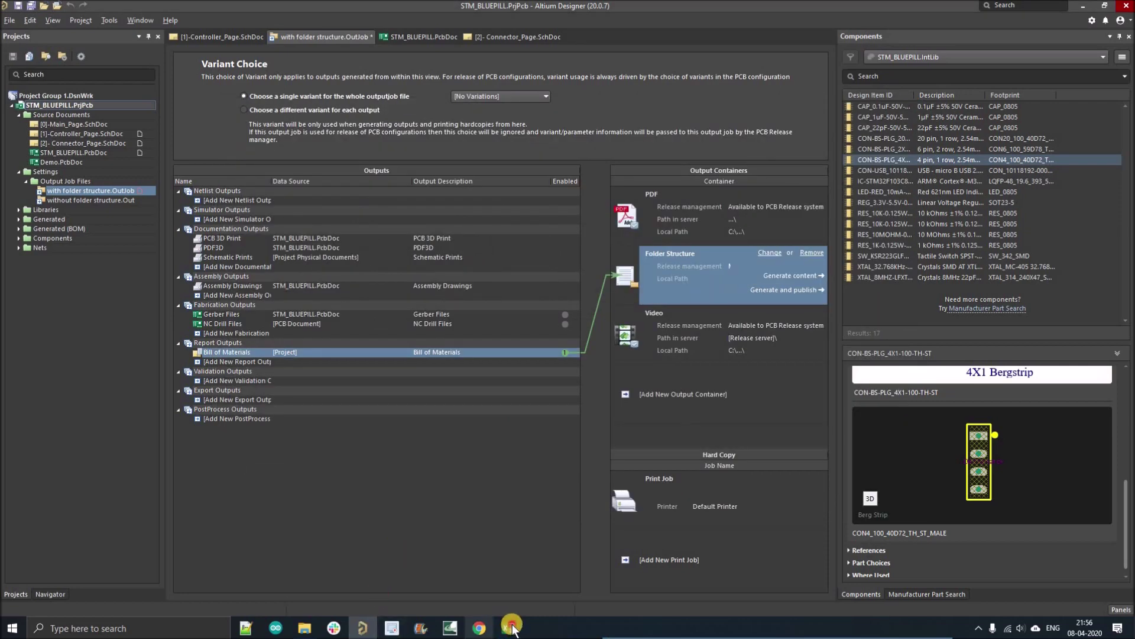
click(572, 577)
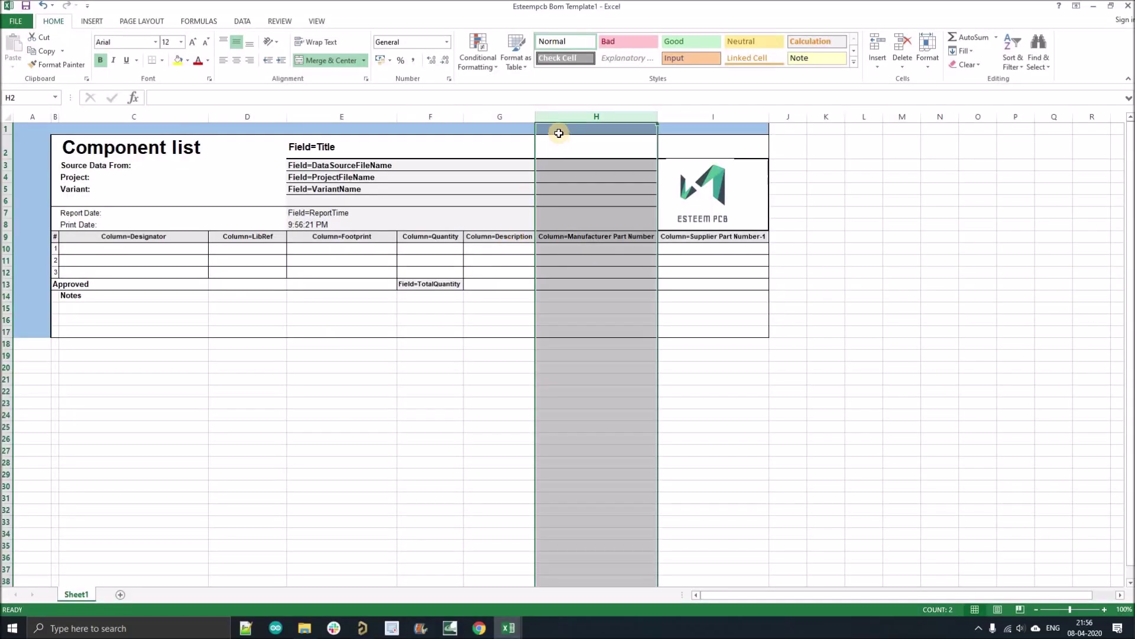
- Insert a blank column H and copy the Manufacturer Part Number header from I9 into H9
right_click(548, 119)
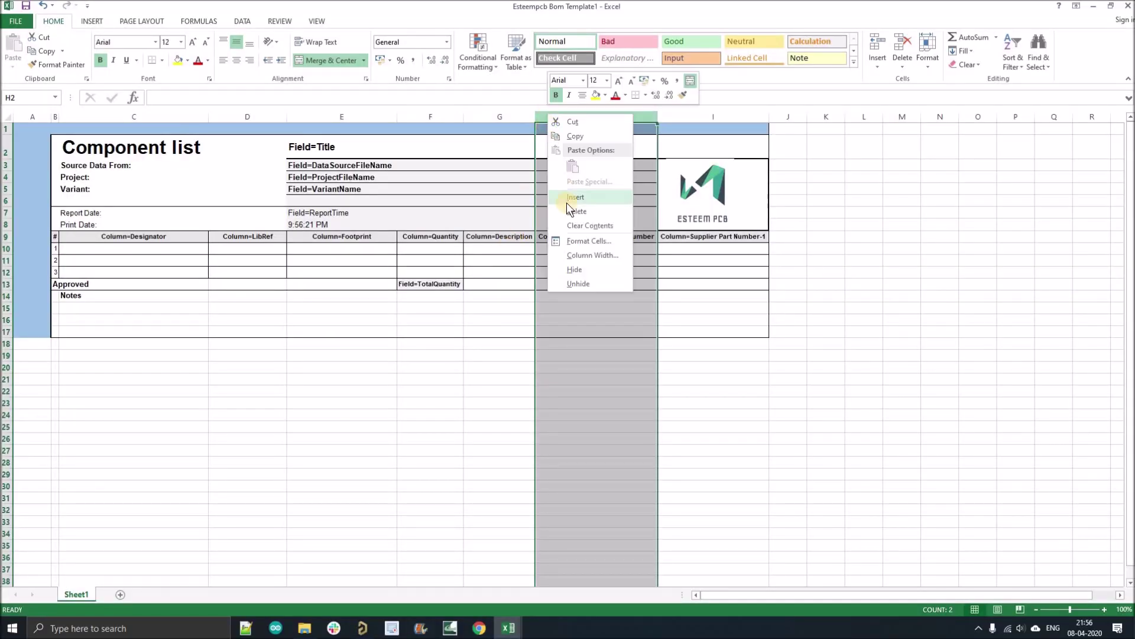
key(i)
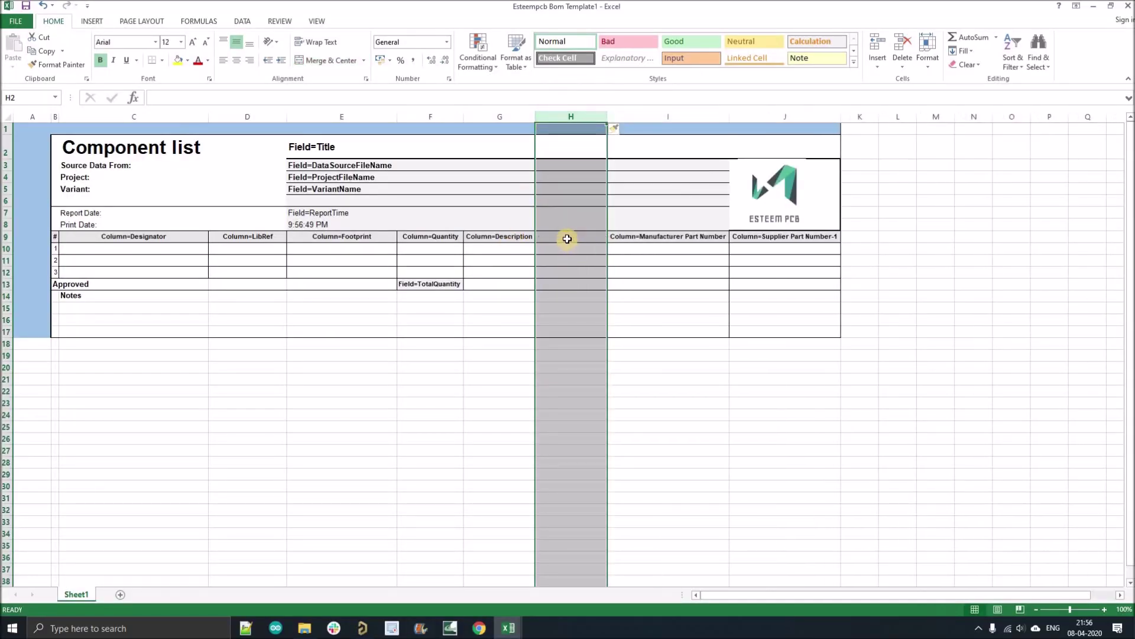
click(621, 237)
key(ctrl+c)
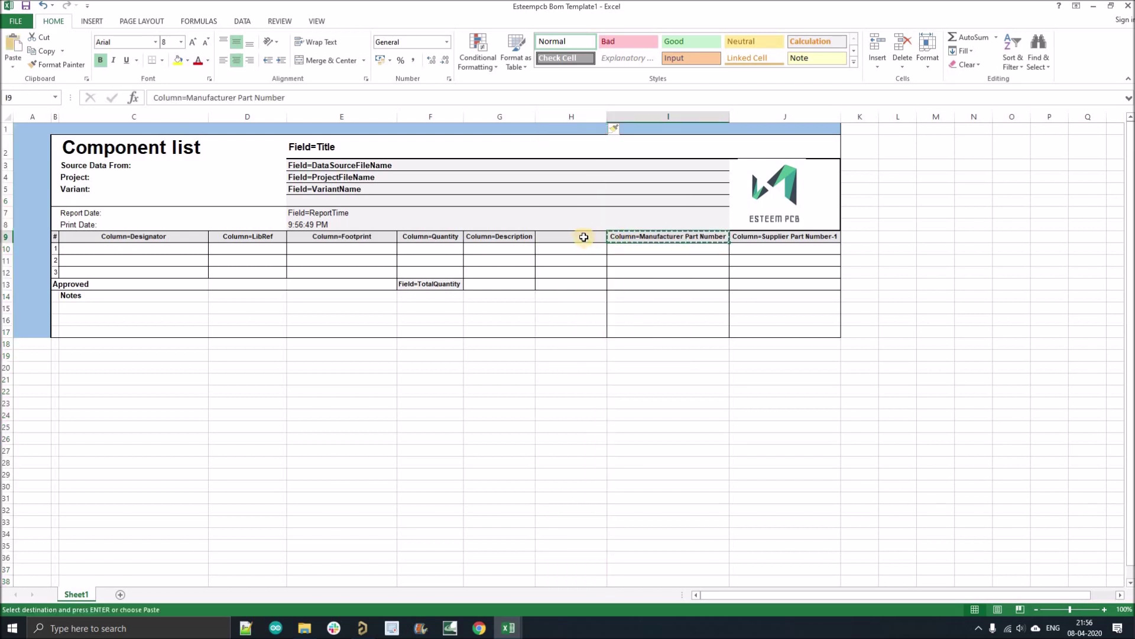
click(584, 237)
key(ctrl+v)
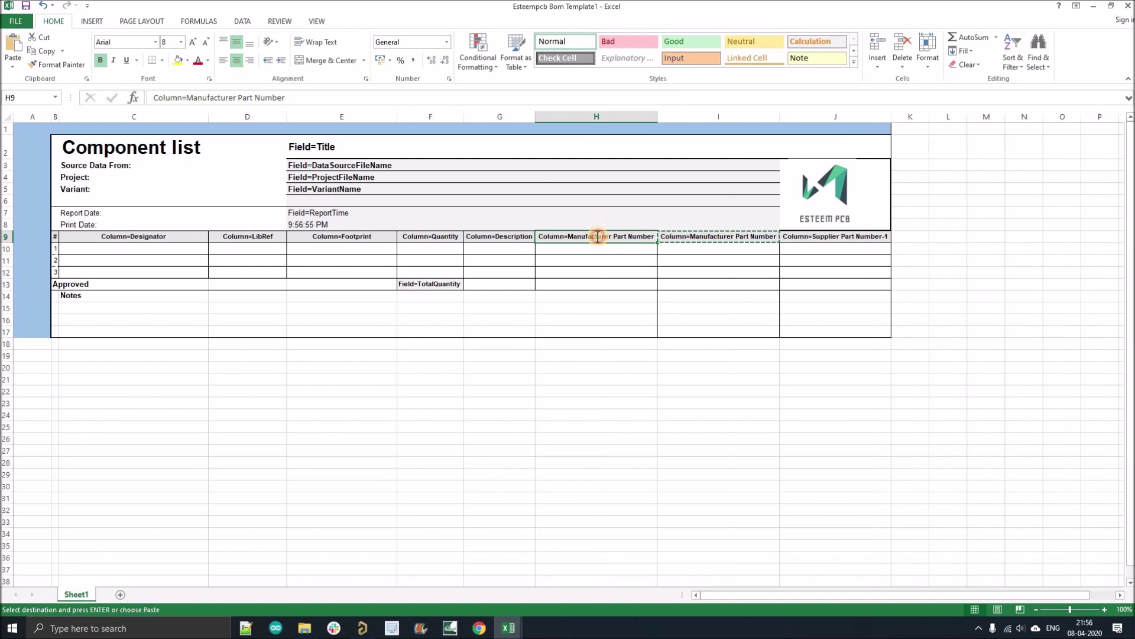
- Change the H9 header to Column=Manufacturing Part Number and autofit column H
double_click(611, 237)
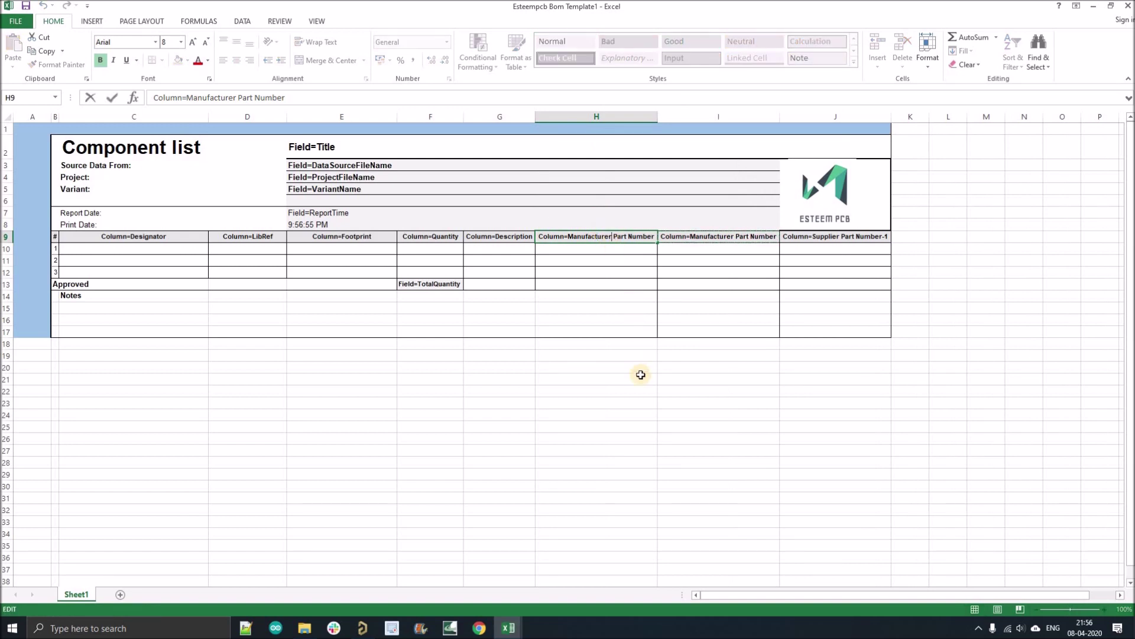
key(BackSpace)
key(BackSpace)
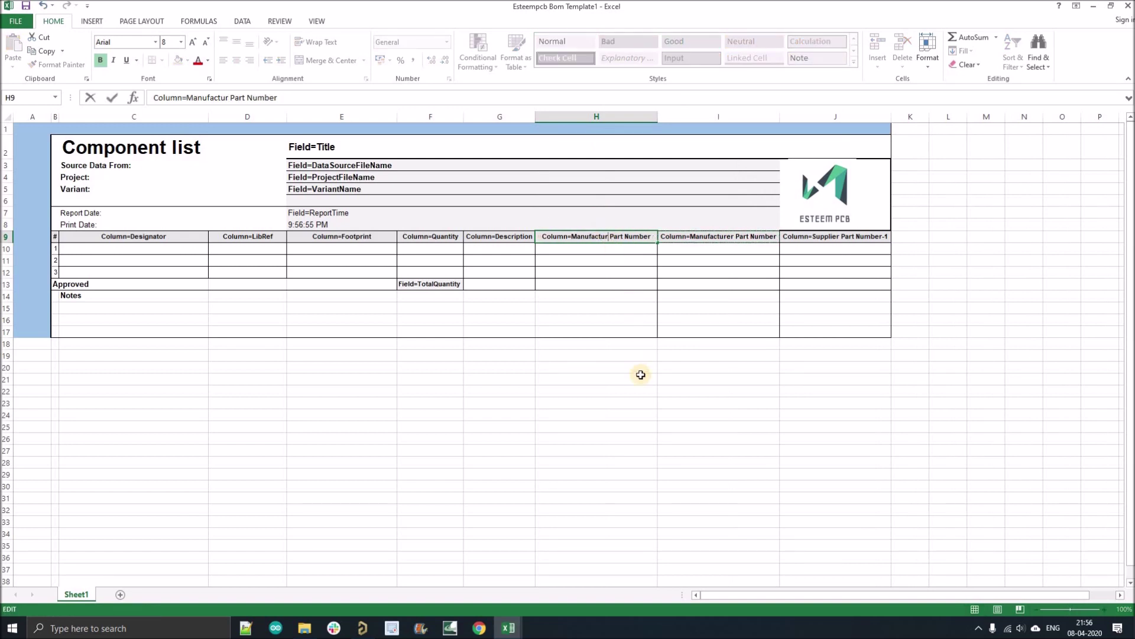
text(ing)
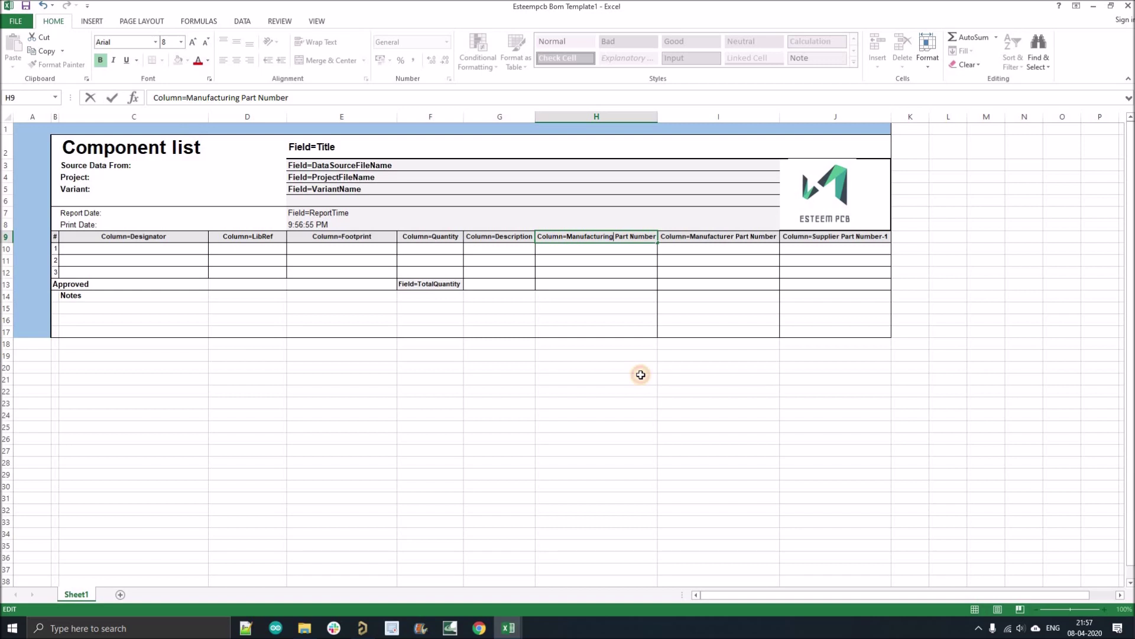
click(642, 374)
double_click(658, 113)
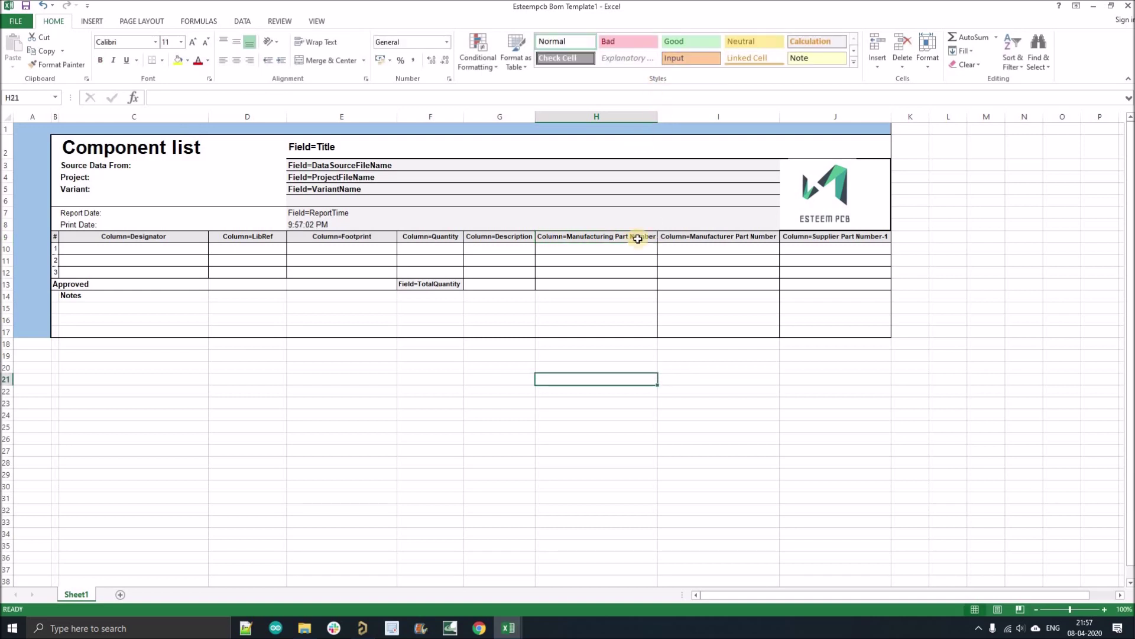
click(503, 484)
- Save the BOM template and confirm the Bill of Materials settings in the Altium OutJob
click(23, 6)
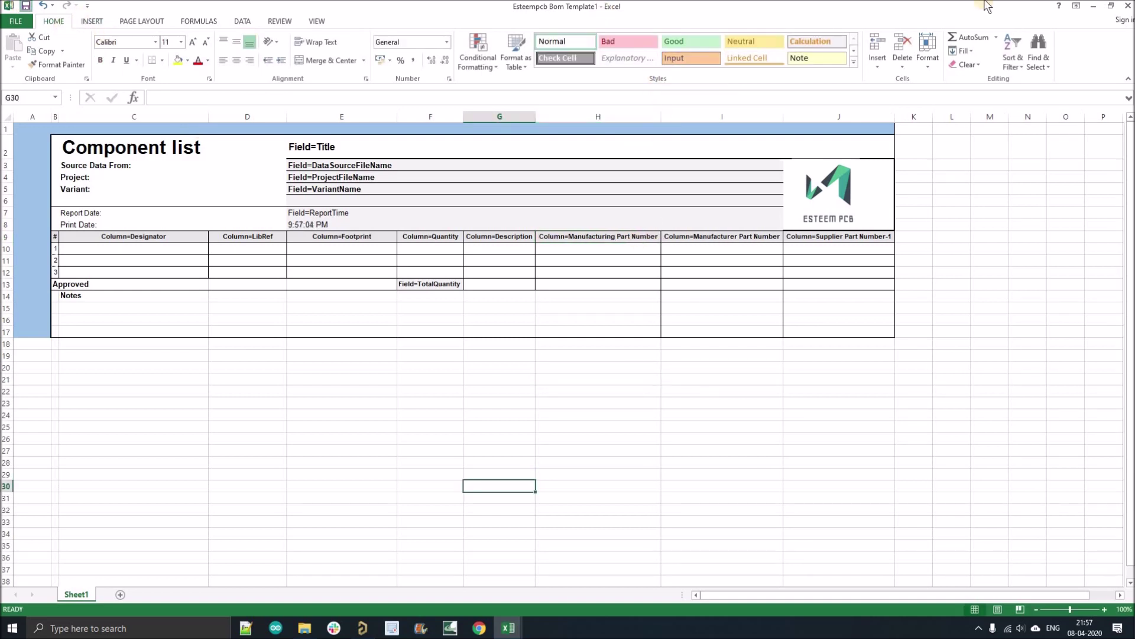
click(363, 627)
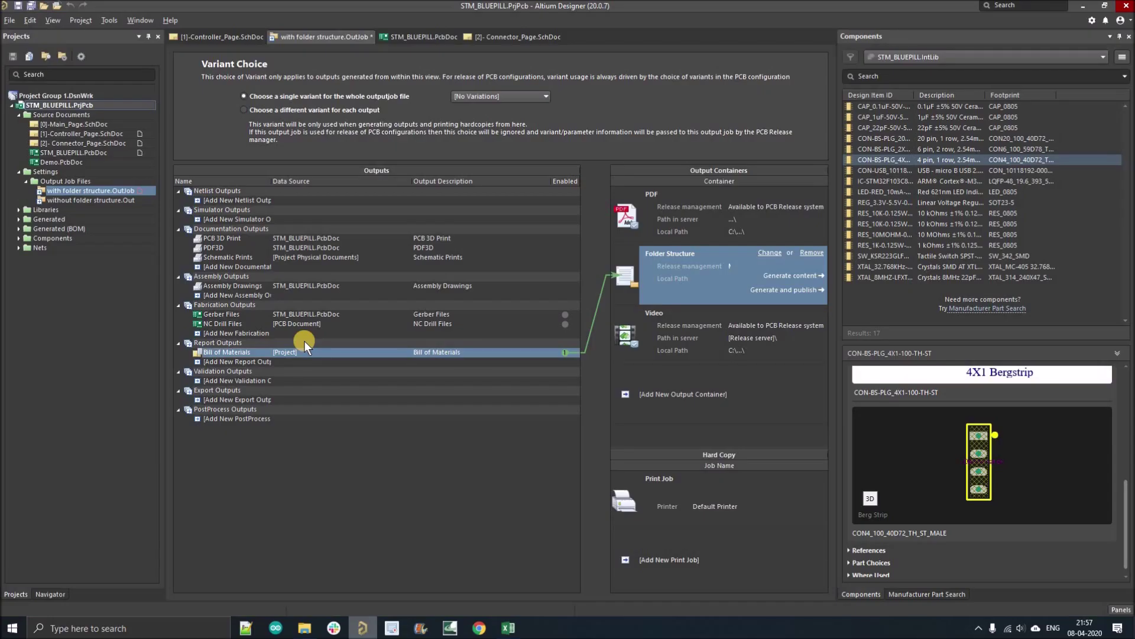
double_click(242, 353)
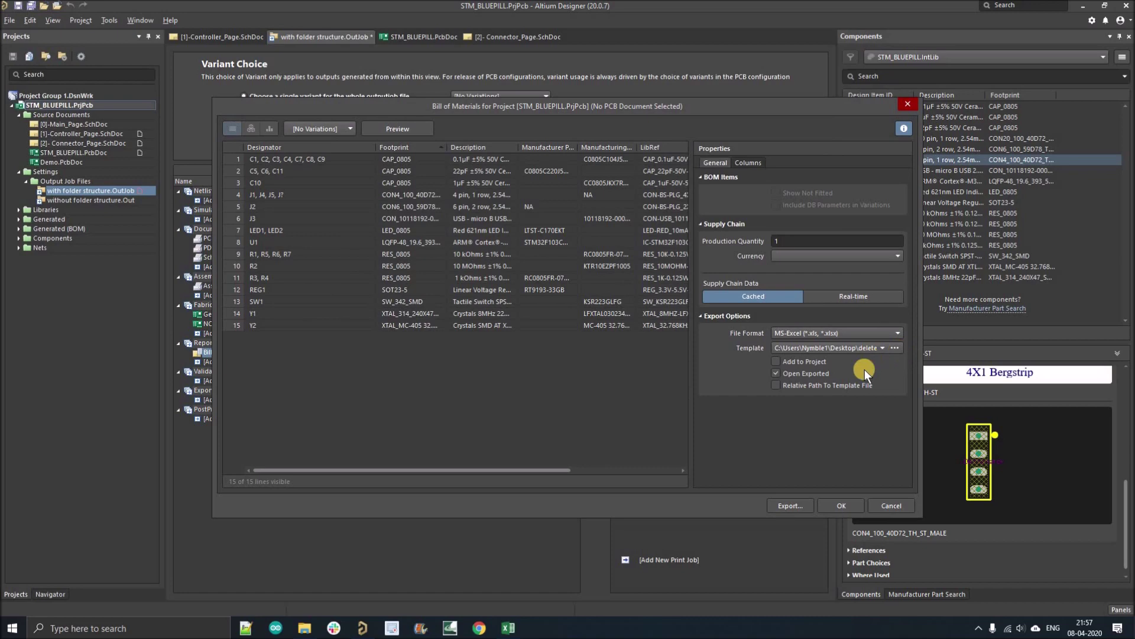
drag(559, 467, 748, 453)
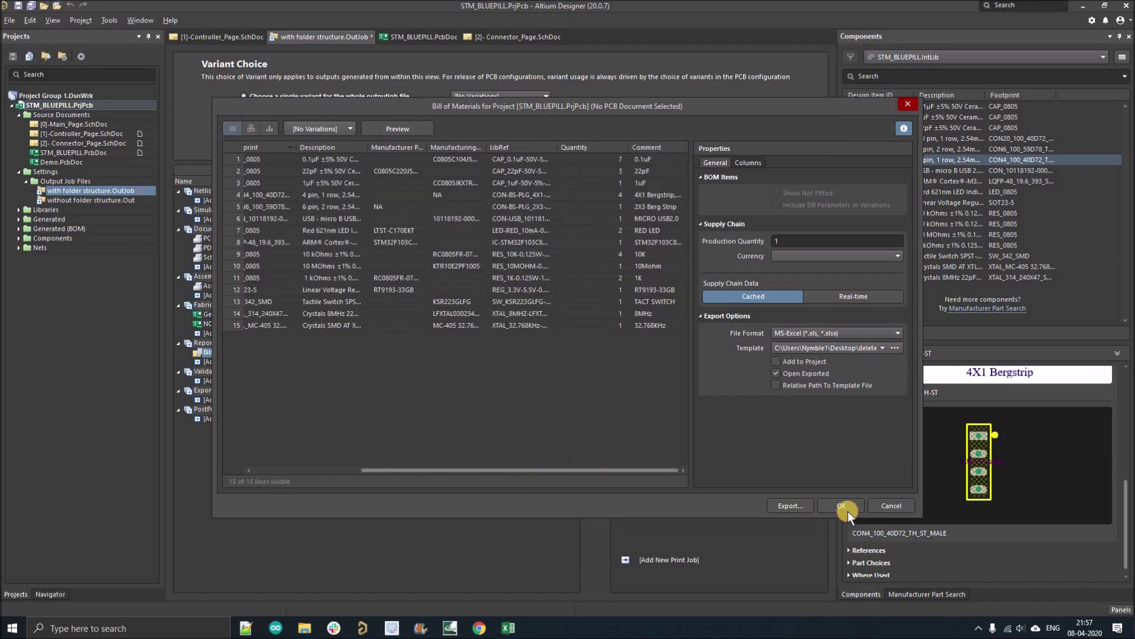
click(825, 507)
- Generate the BOM, closing the old BOM workbook without saving and dismissing the file-in-use error
click(776, 276)
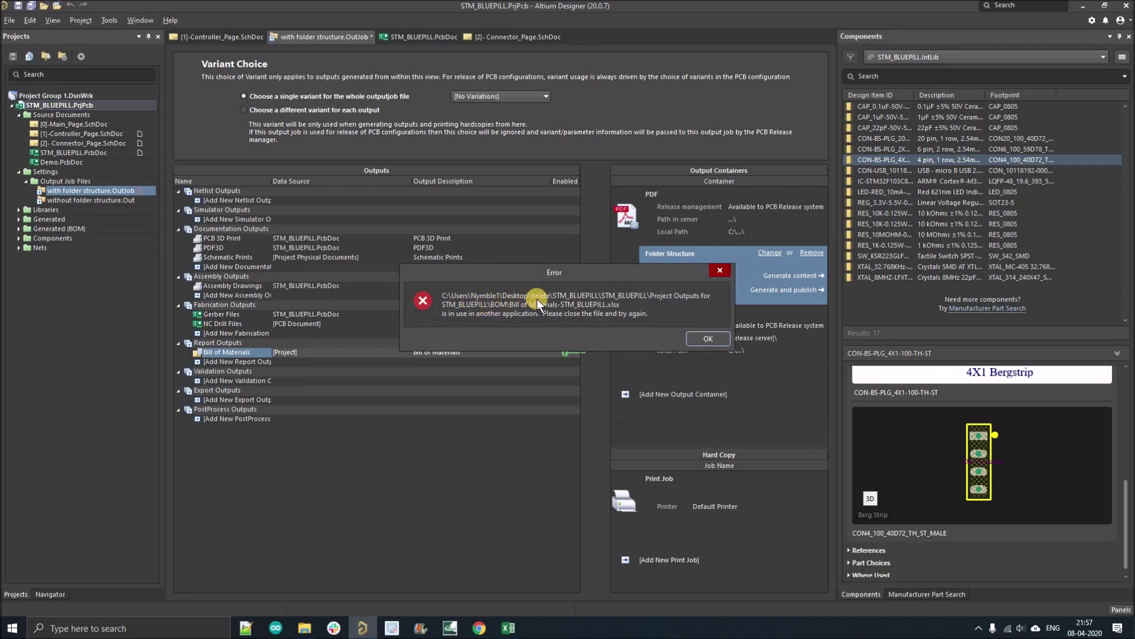
click(509, 627)
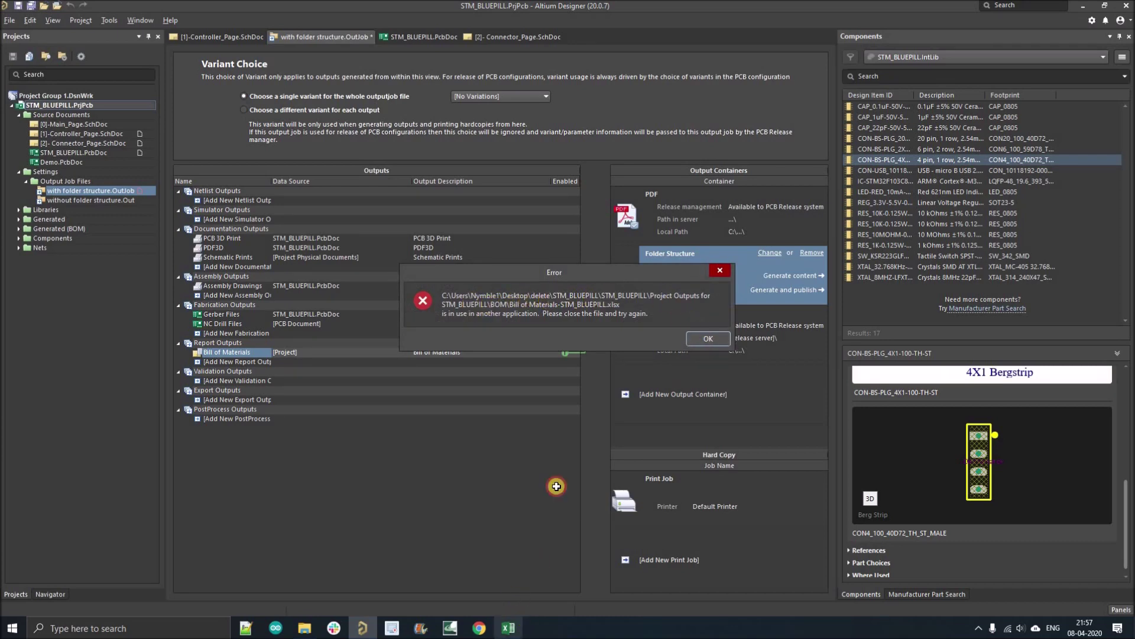
key(alt+F4)
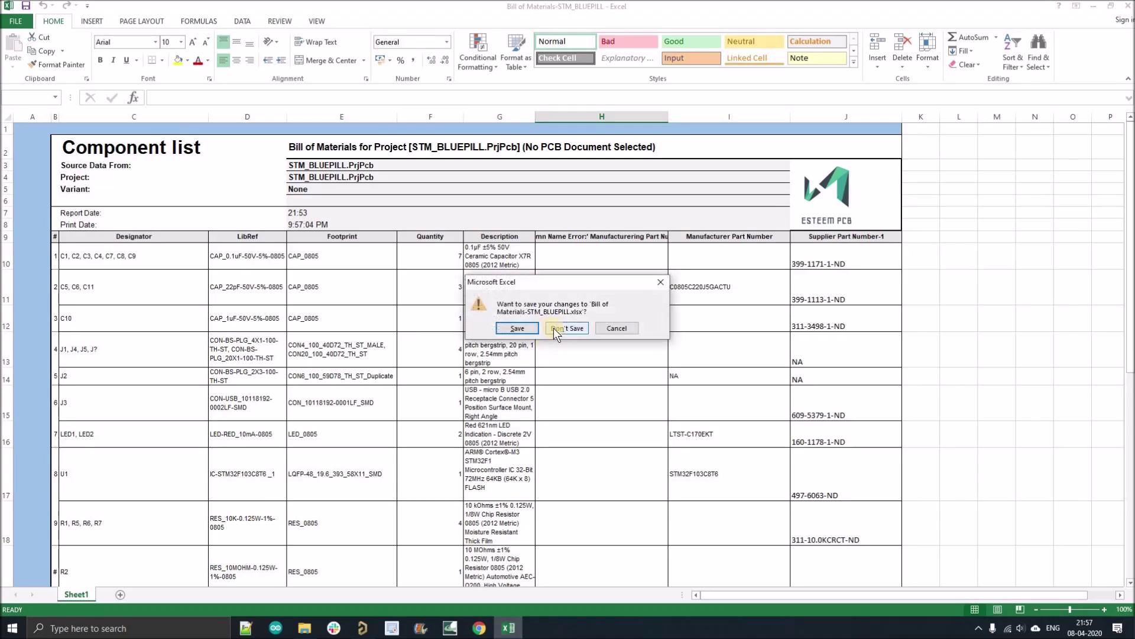
click(554, 327)
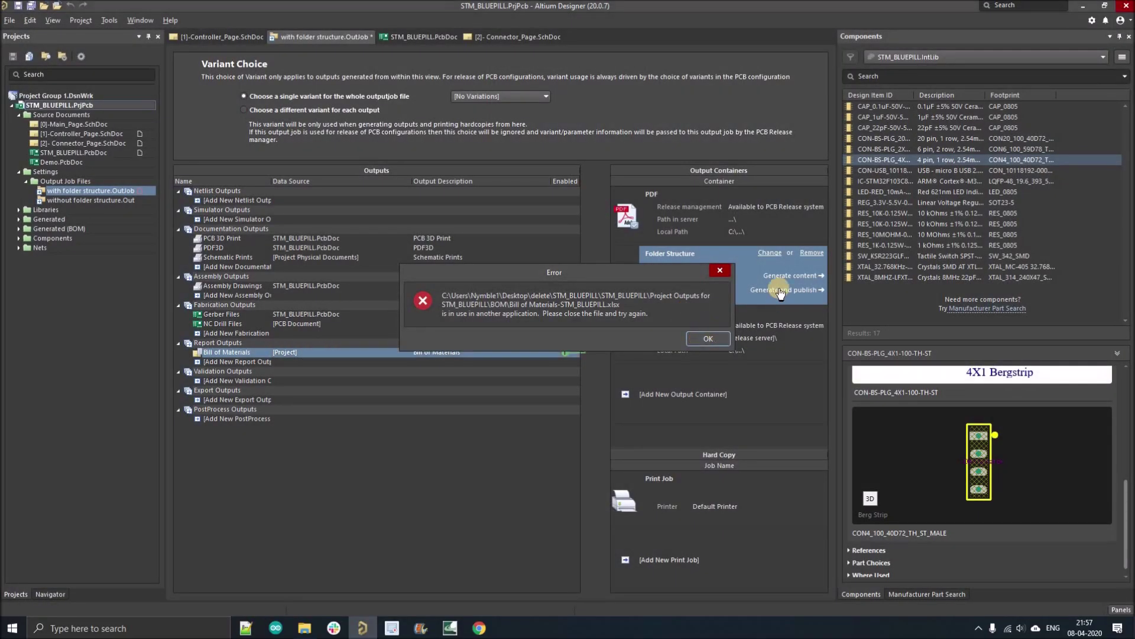
key(Return)
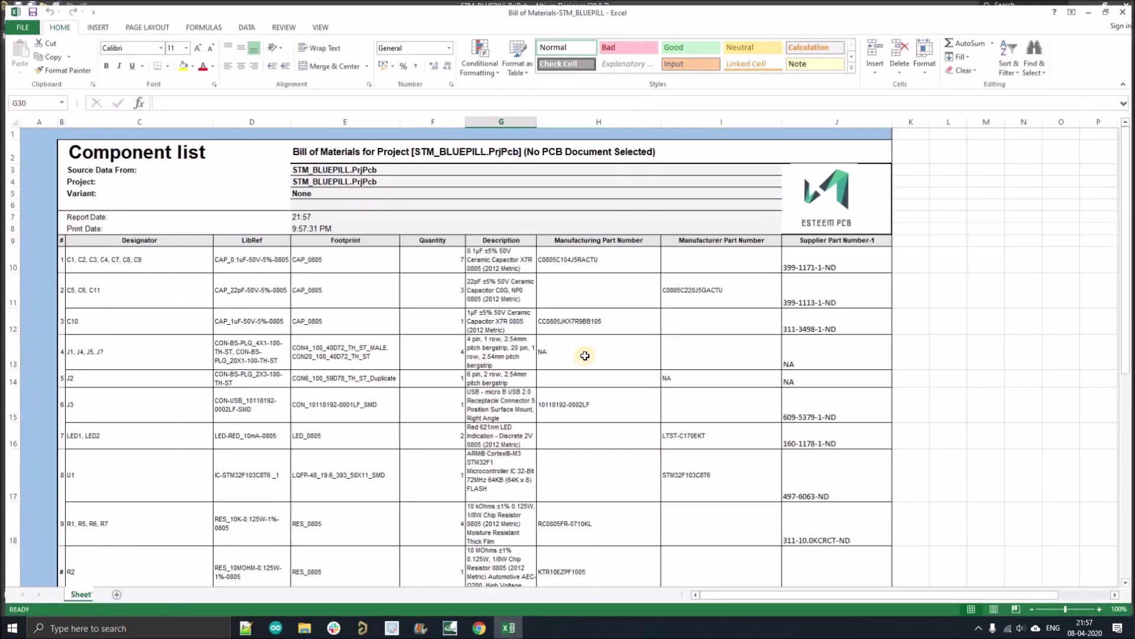
click(621, 239)
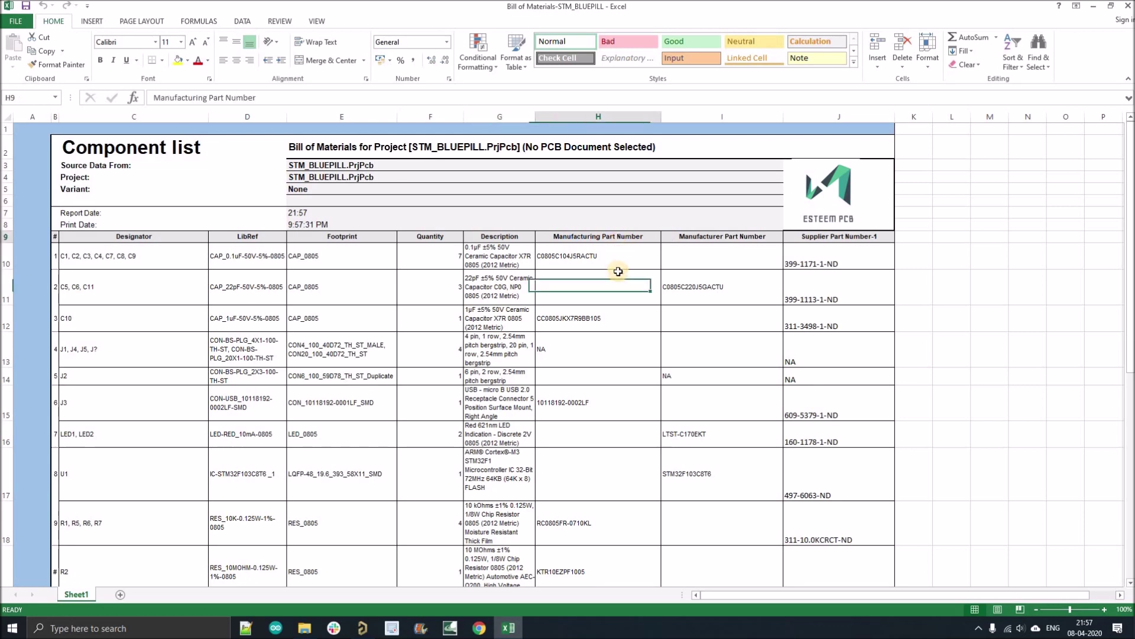
scroll(615, 261, down, 3)
scroll(626, 271, up, 3)
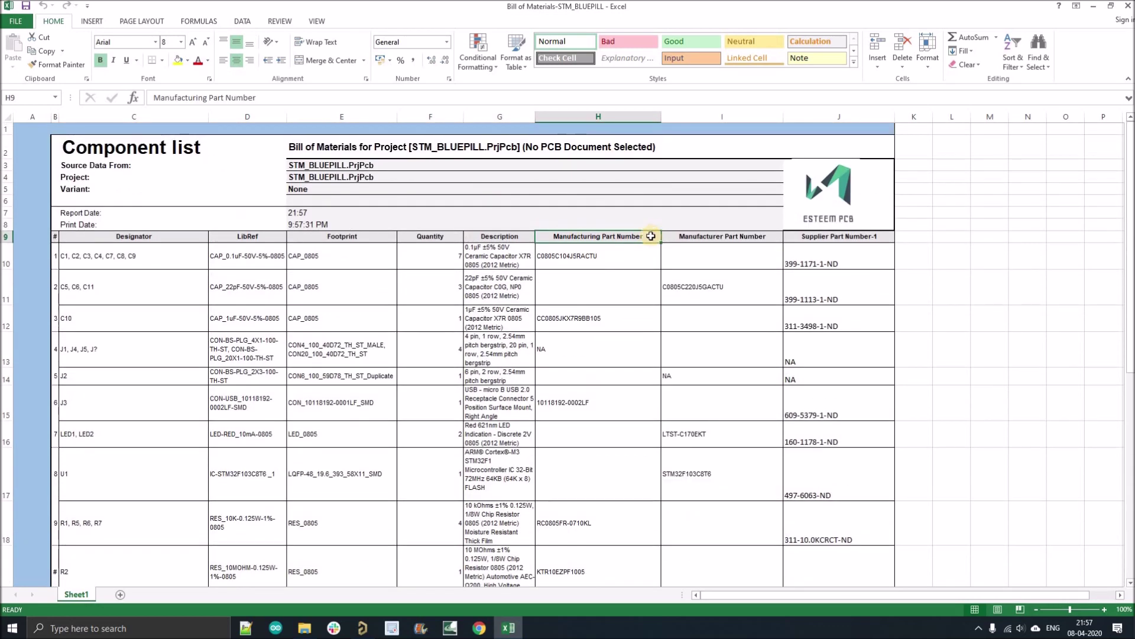
scroll(627, 274, down, 6)
scroll(628, 277, up, 6)
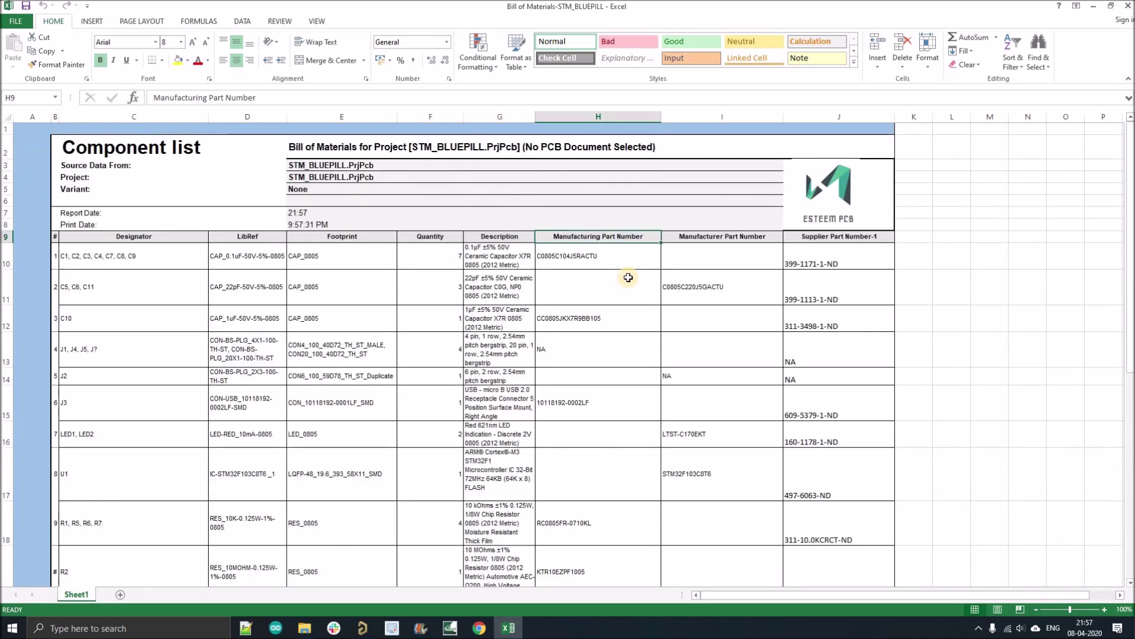